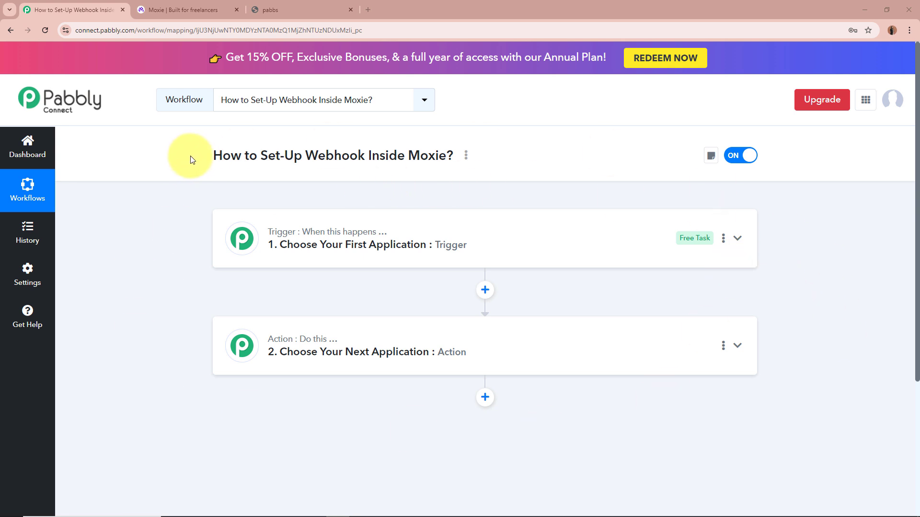
drag(212, 156, 420, 156)
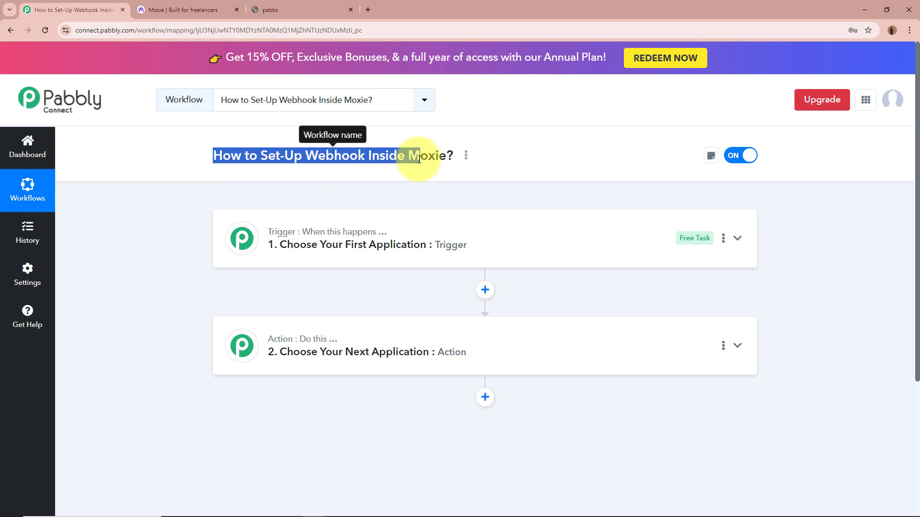
click(182, 234)
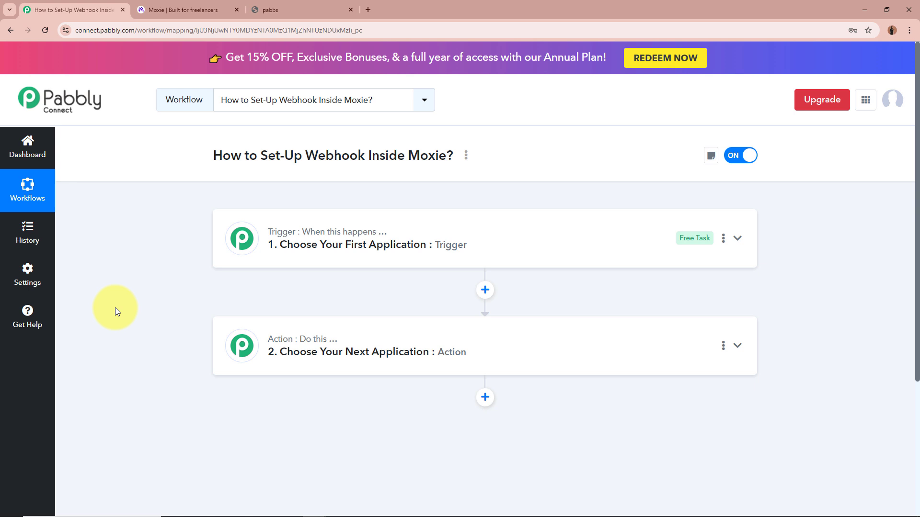
- Search for 'Moxie' in Choose App and select it as the Instant trigger app
click(738, 238)
text(M)
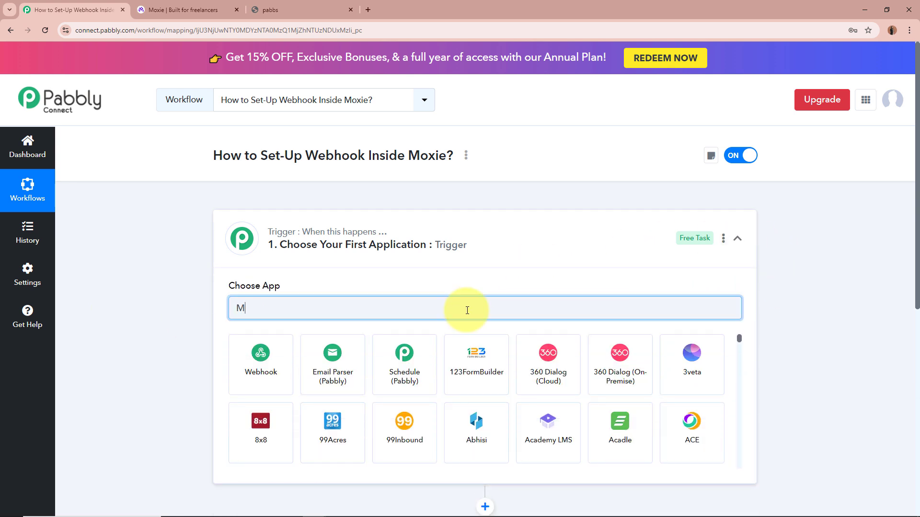
text(oxie)
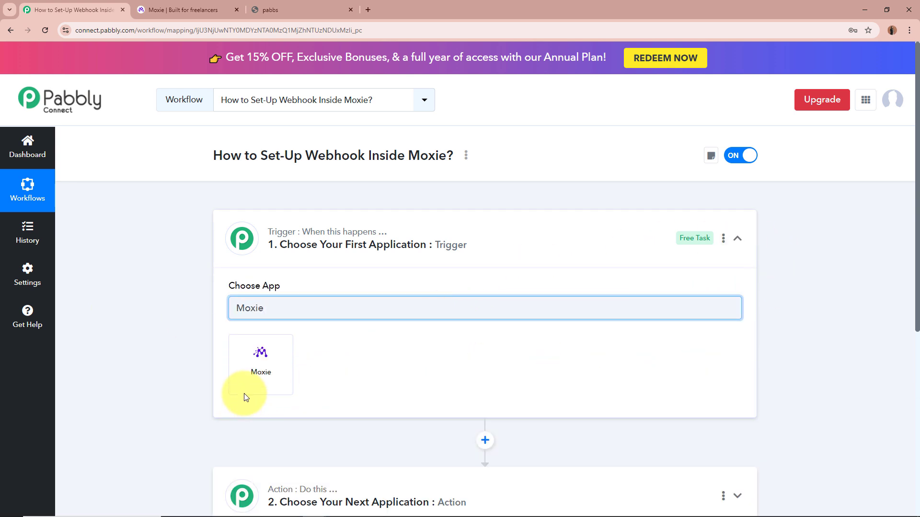
click(247, 383)
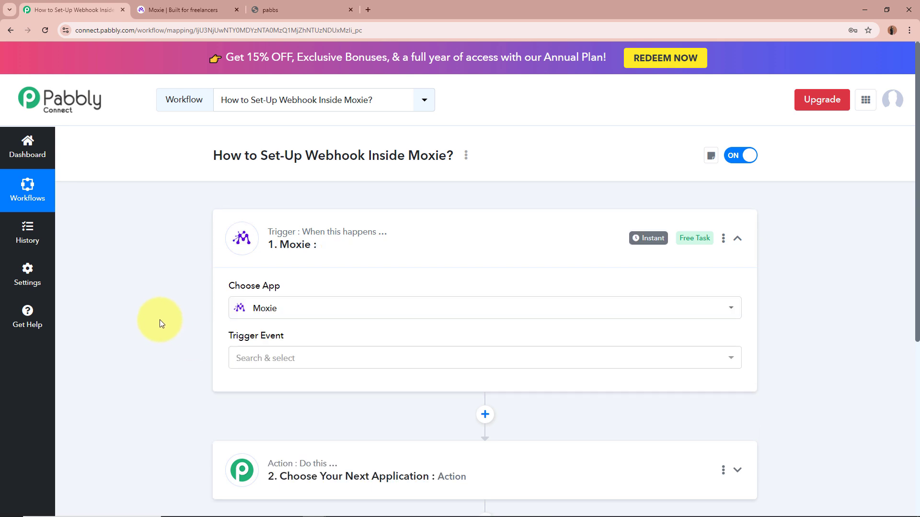
scroll(157, 322, down, 1)
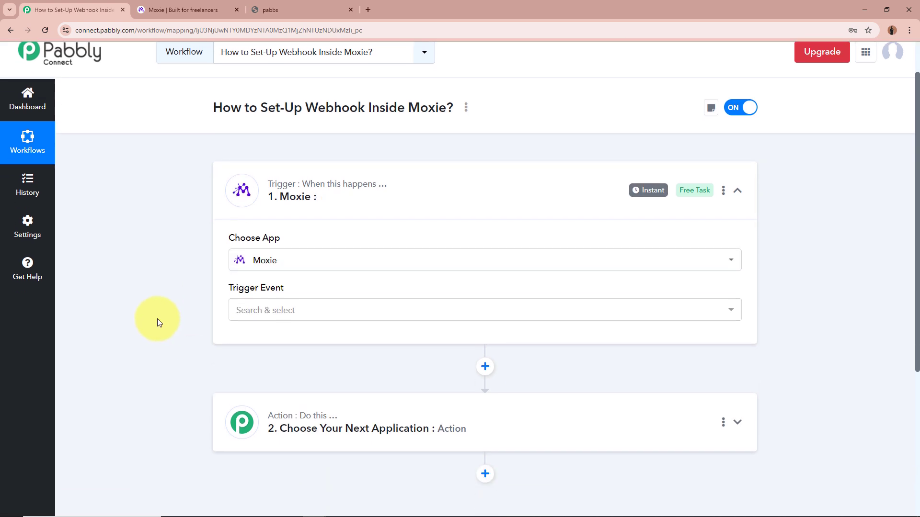
- Open the Trigger Event dropdown and scroll through the available Moxie trigger events
click(297, 319)
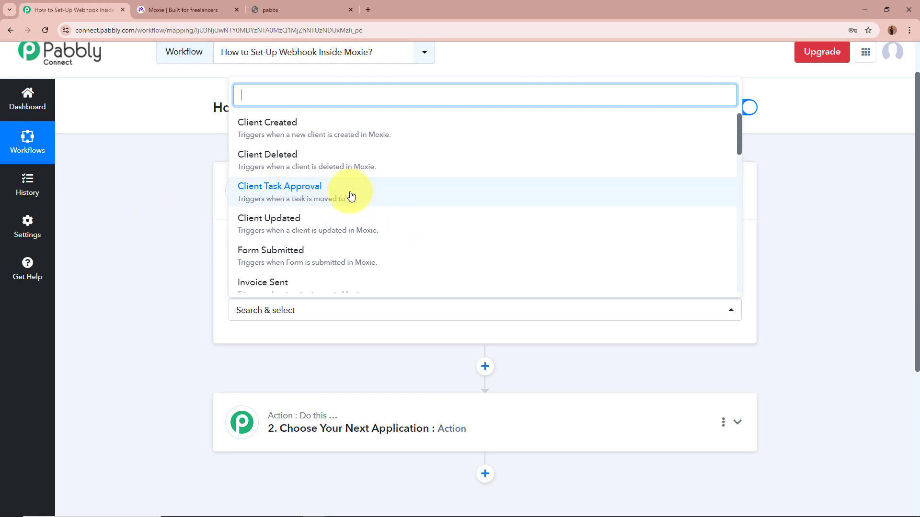
scroll(343, 224, down, 1)
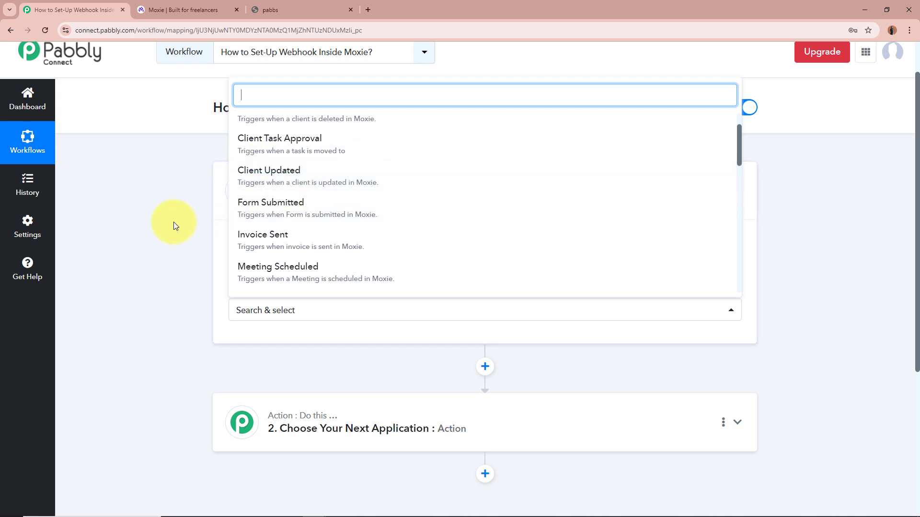
scroll(215, 226, down, 1)
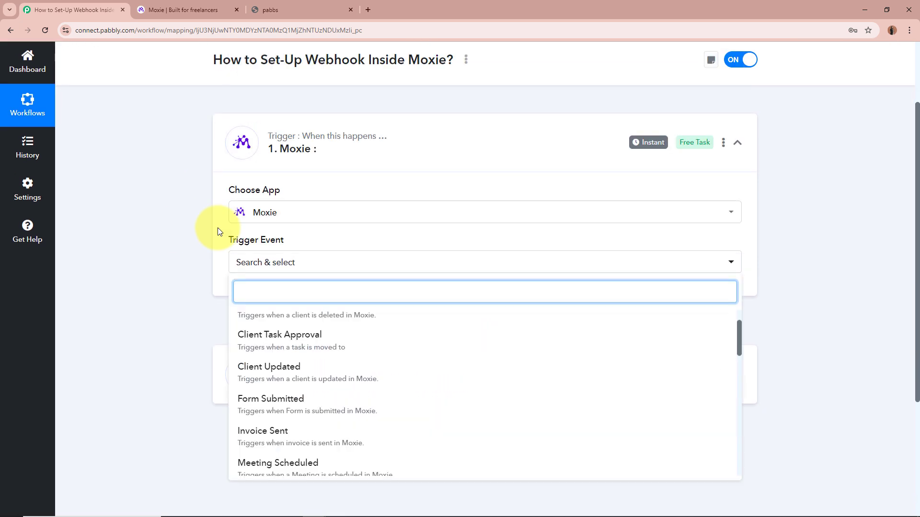
scroll(312, 331, down, 1)
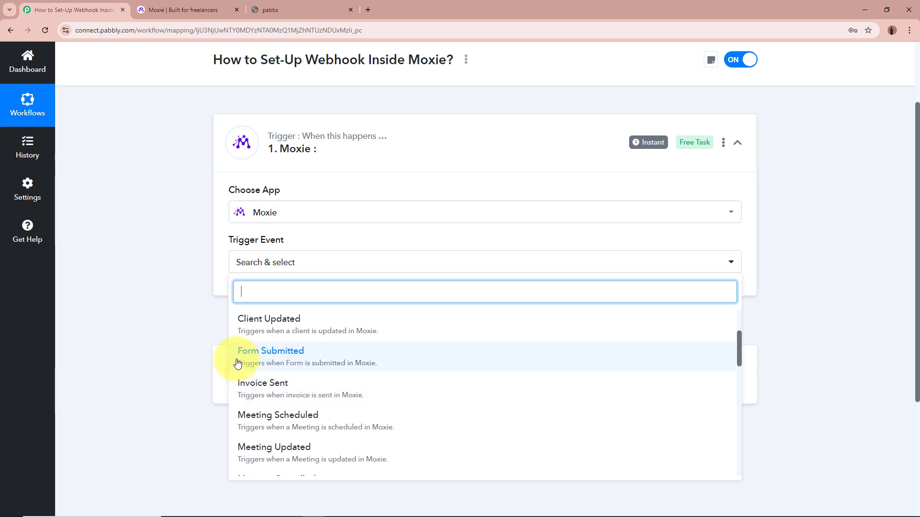
scroll(375, 365, down, 1)
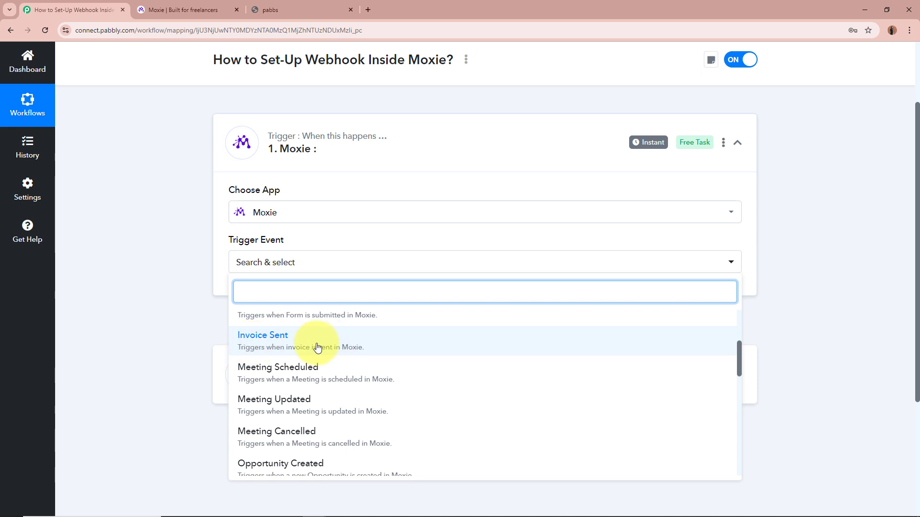
scroll(317, 348, down, 1)
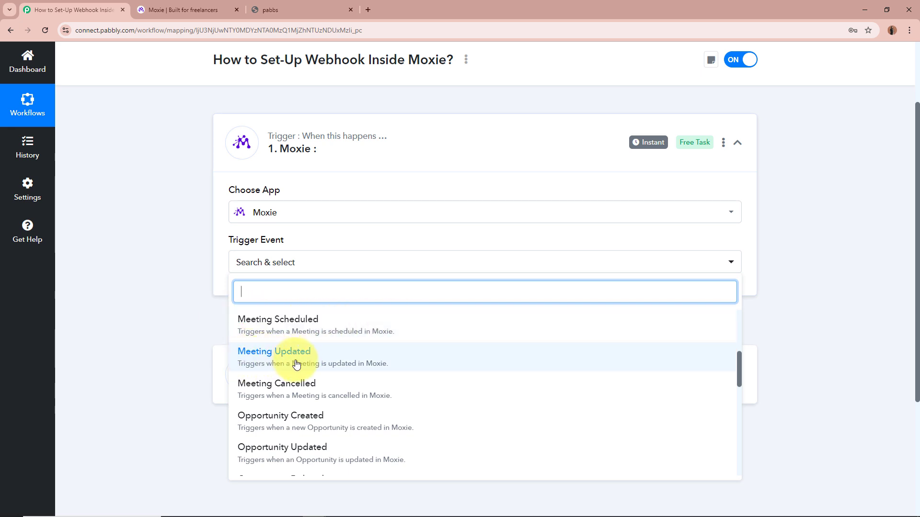
scroll(297, 364, down, 1)
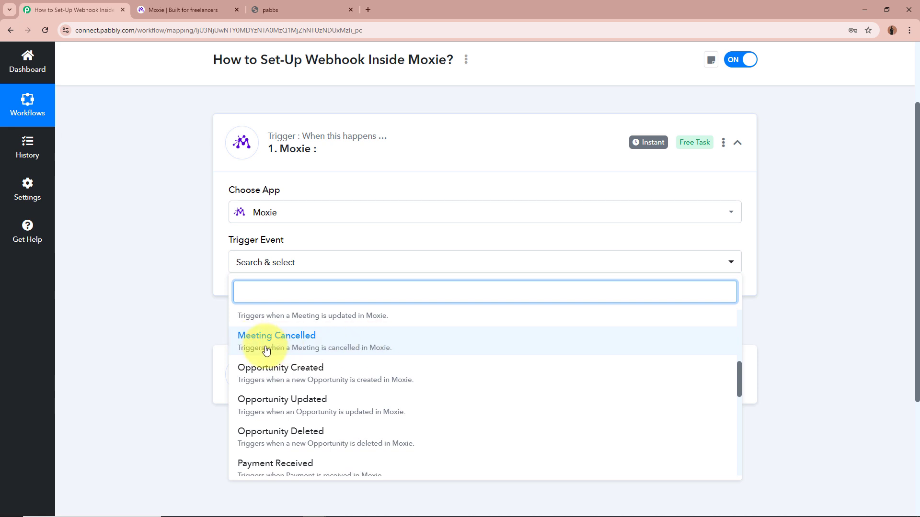
scroll(314, 349, down, 1)
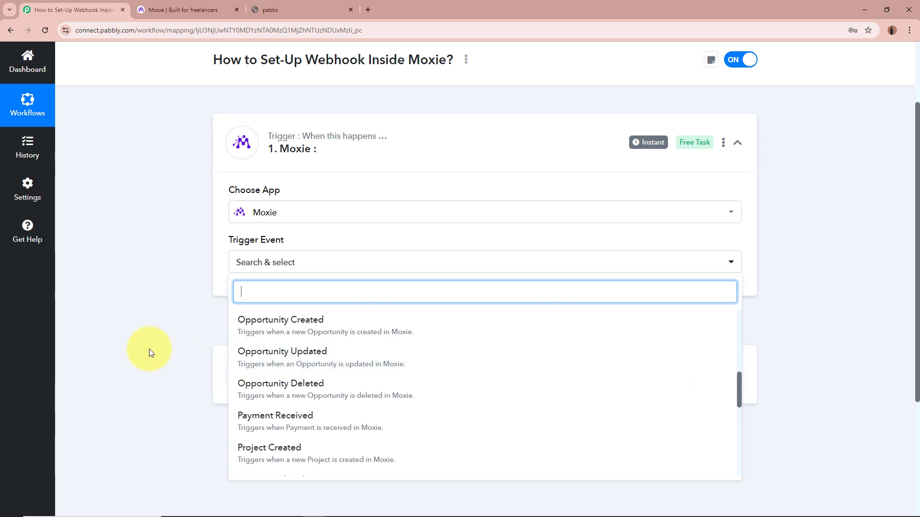
scroll(341, 364, down, 1)
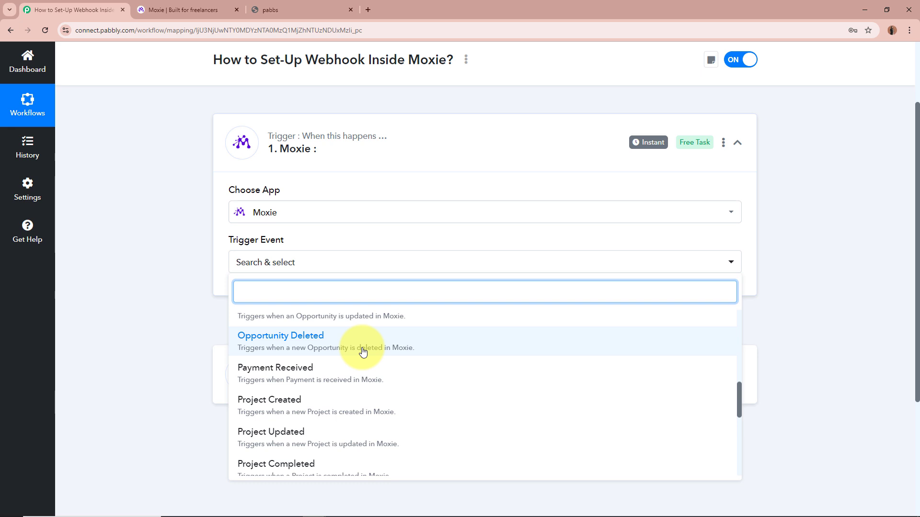
scroll(363, 352, down, 1)
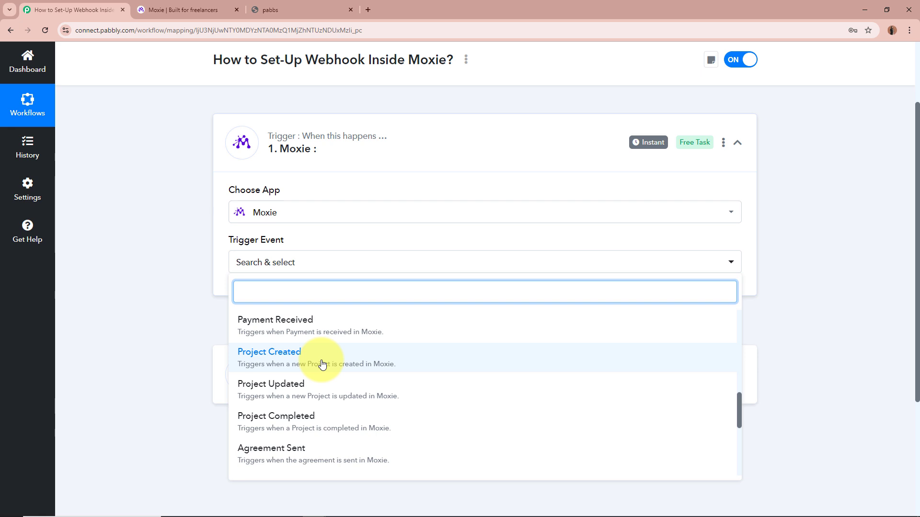
scroll(322, 364, down, 1)
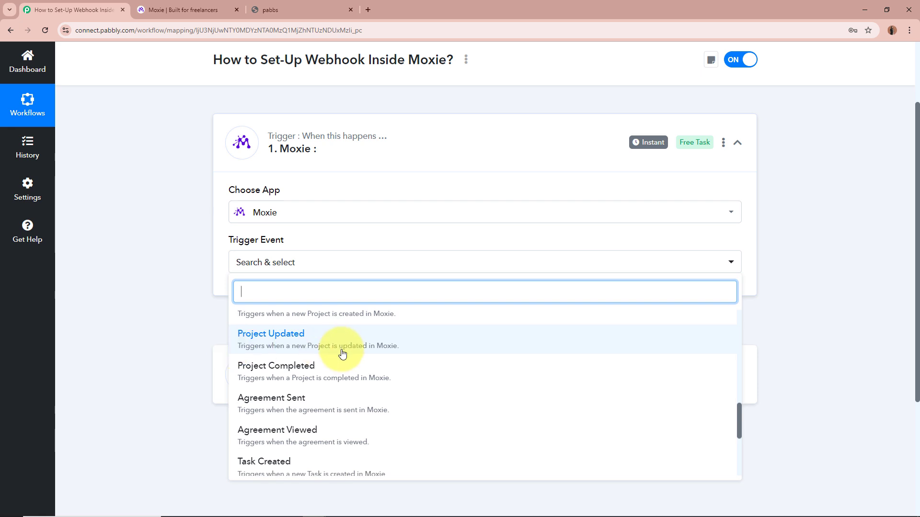
scroll(341, 354, down, 1)
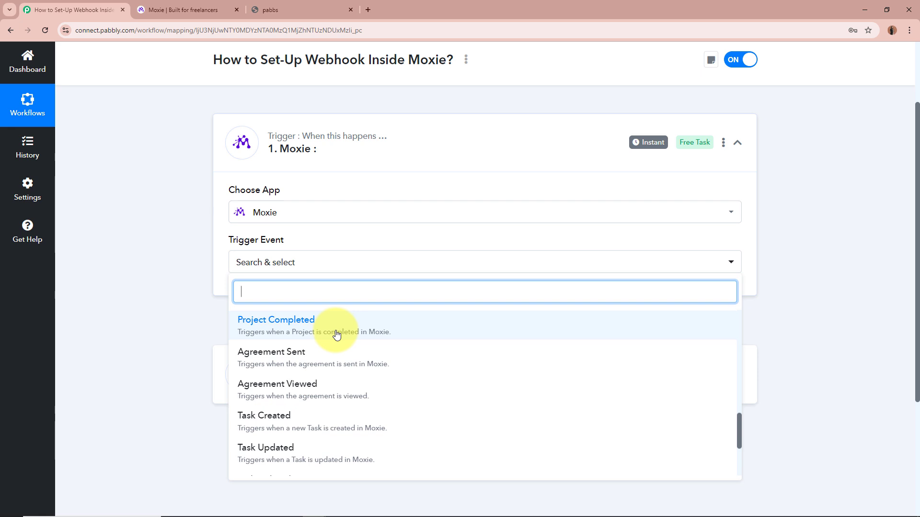
scroll(335, 332, down, 1)
scroll(335, 332, up, 1)
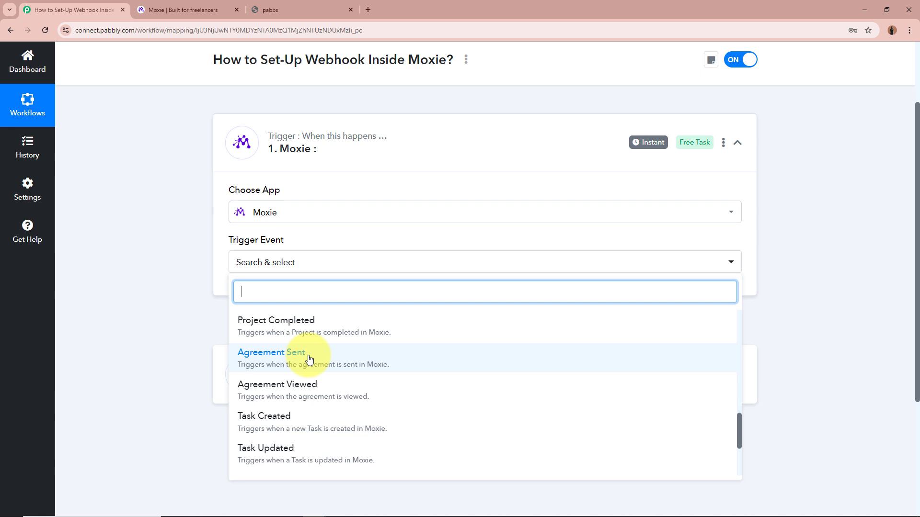
- Scroll to the end of the Moxie event list, past Timer Entry Deleted, and dismiss it unselected
scroll(309, 359, down, 1)
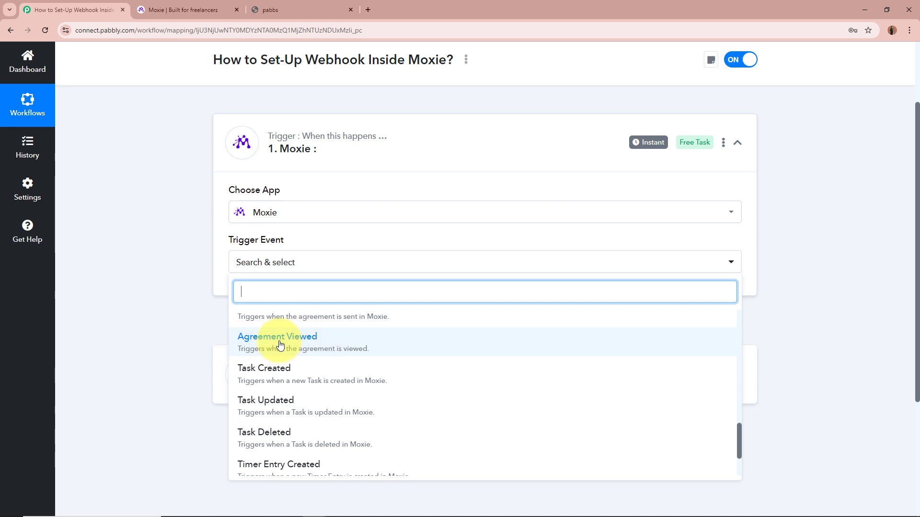
scroll(280, 344, down, 1)
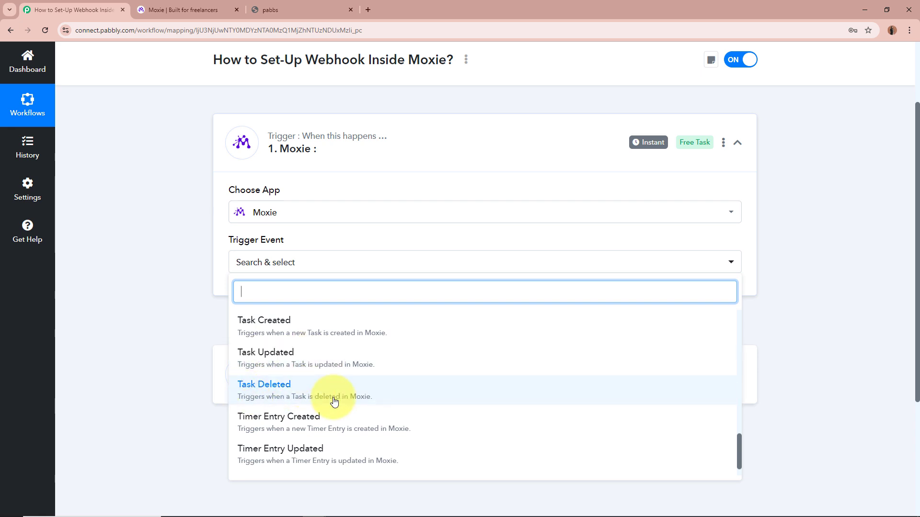
scroll(343, 366, down, 1)
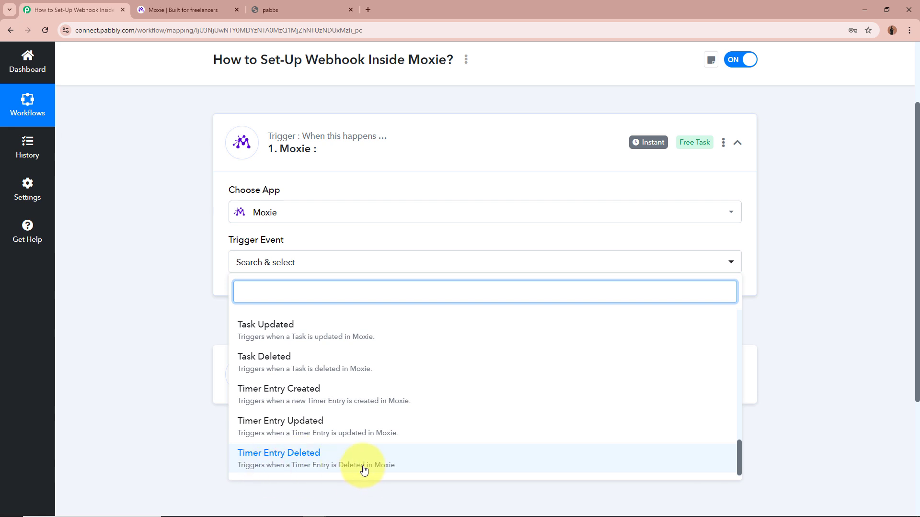
click(141, 312)
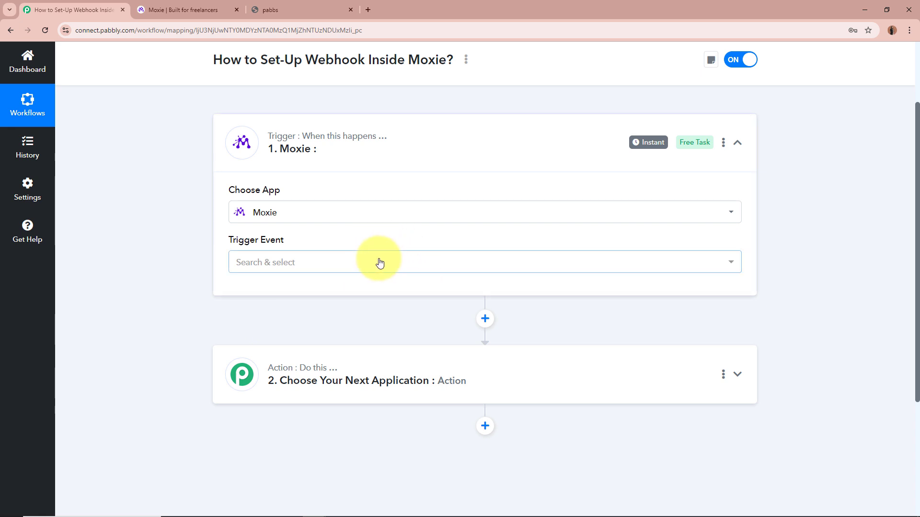
- Choose Form Submitted as the Moxie trigger event and scroll to its Webhook URL panel
click(410, 268)
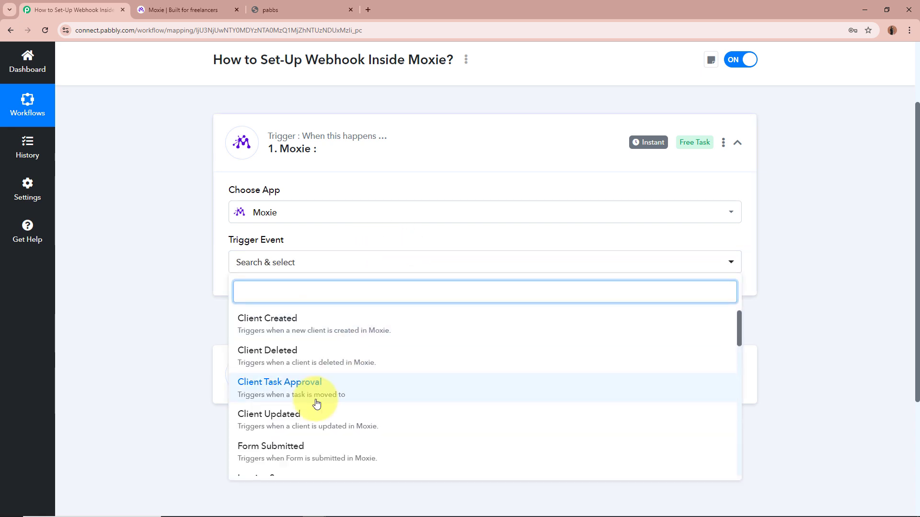
scroll(317, 404, down, 1)
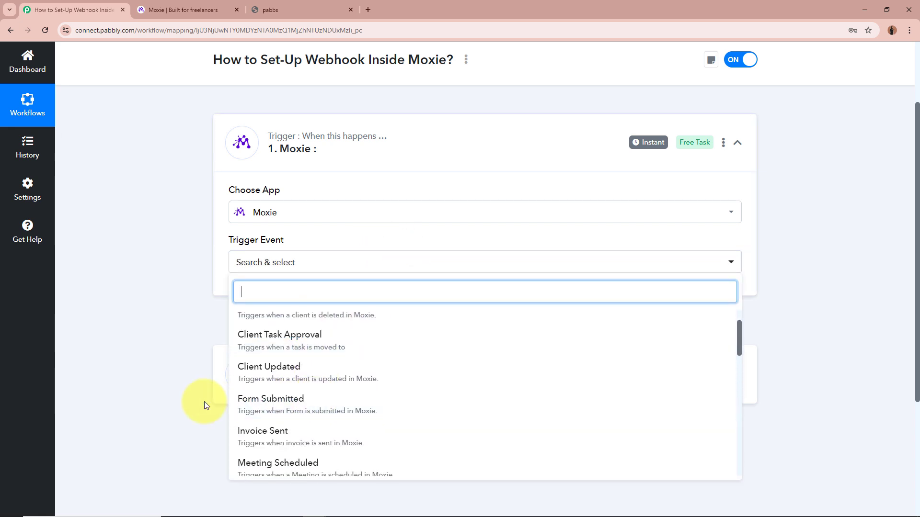
click(309, 407)
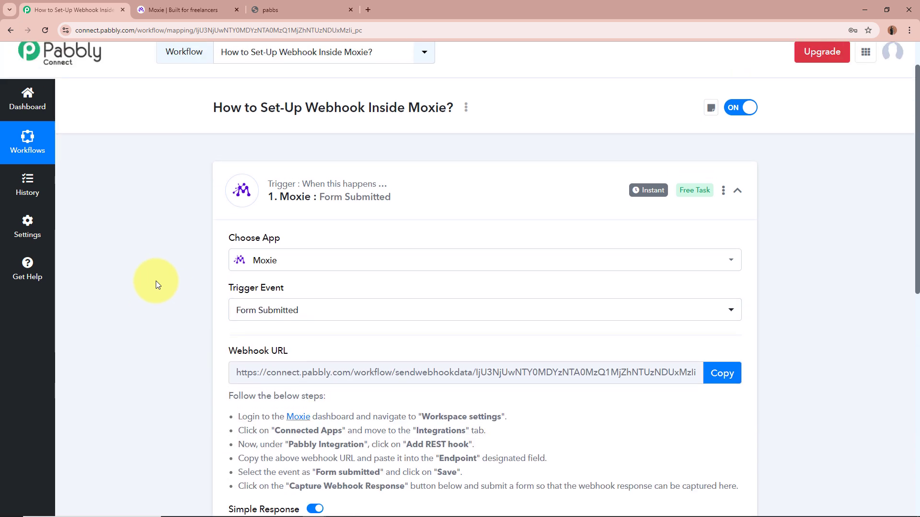
scroll(156, 281, down, 1)
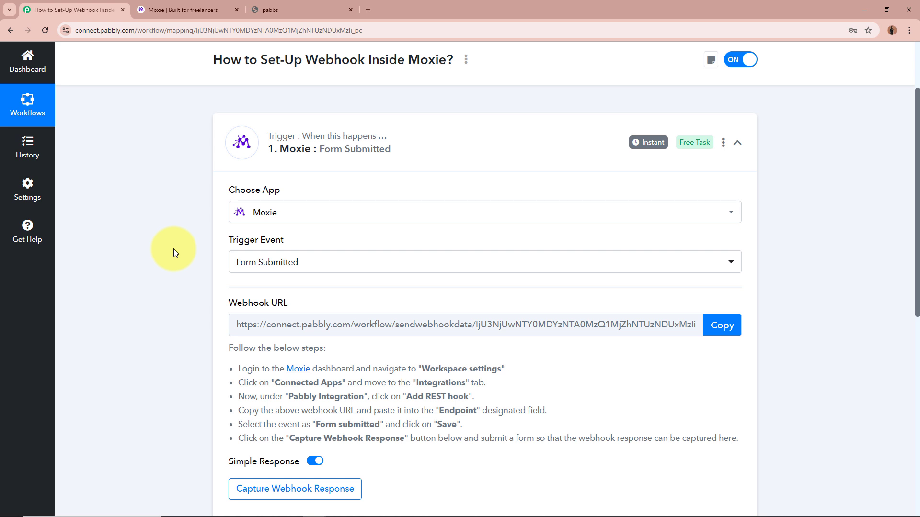
scroll(173, 249, down, 1)
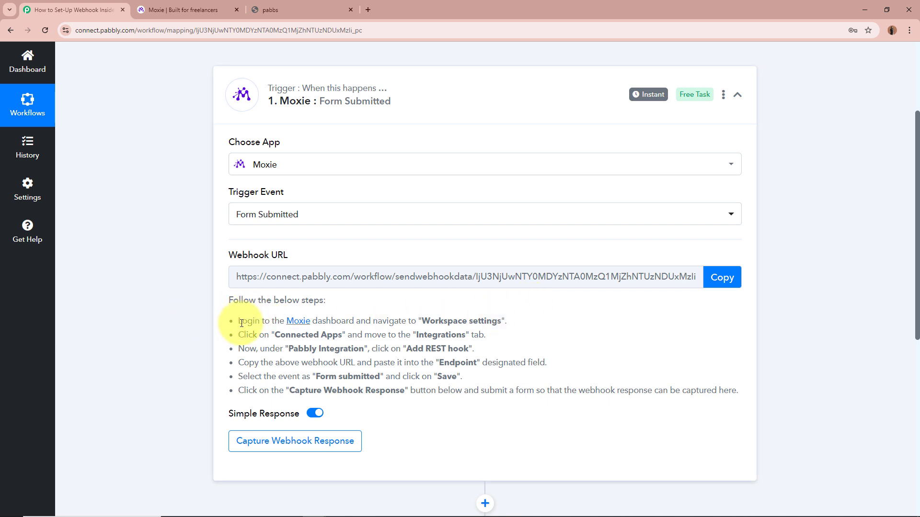
- Highlight and read the setup steps listed on the Pabbly trigger card
drag(237, 322, 559, 386)
click(561, 380)
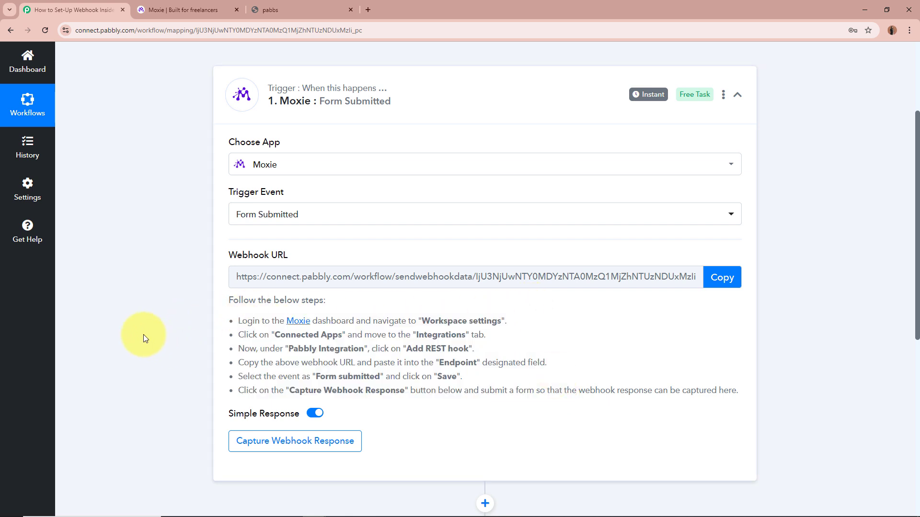
drag(238, 321, 553, 388)
click(554, 388)
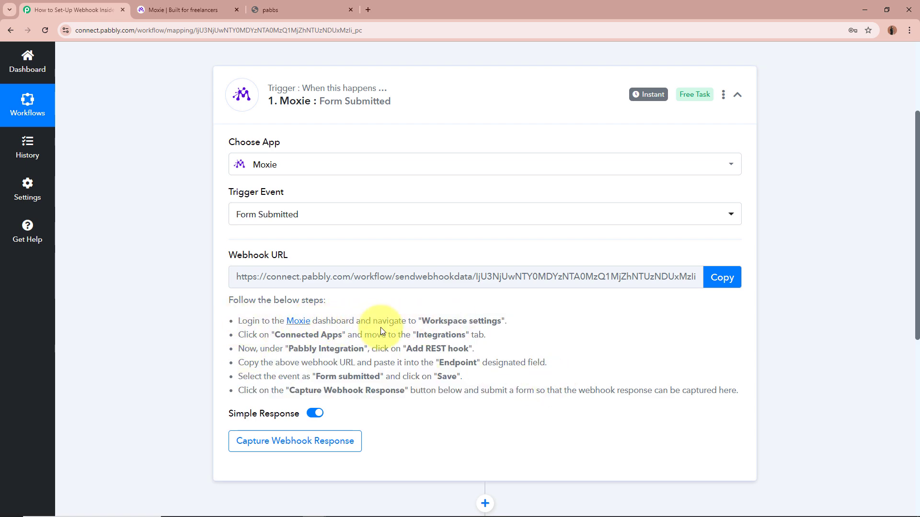
- Note the Workspace settings instruction, then bring up the Moxie dashboard tab
click(203, 7)
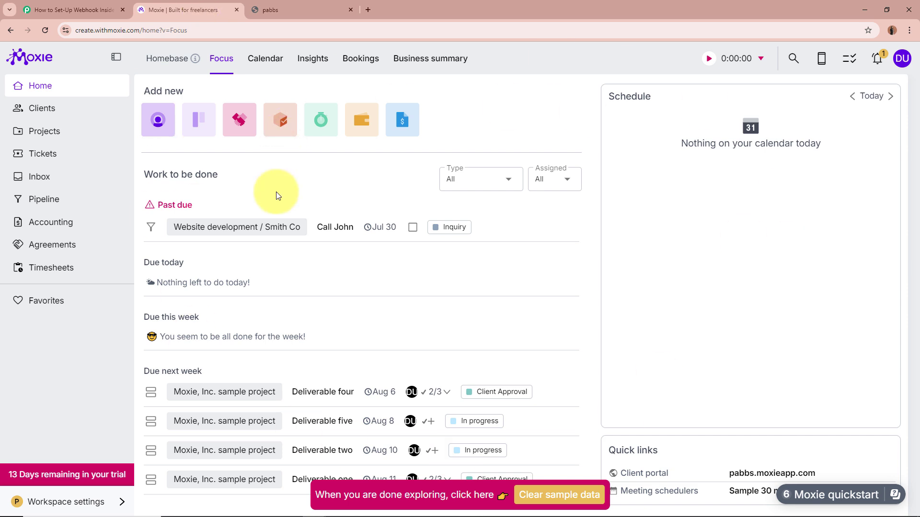
click(74, 9)
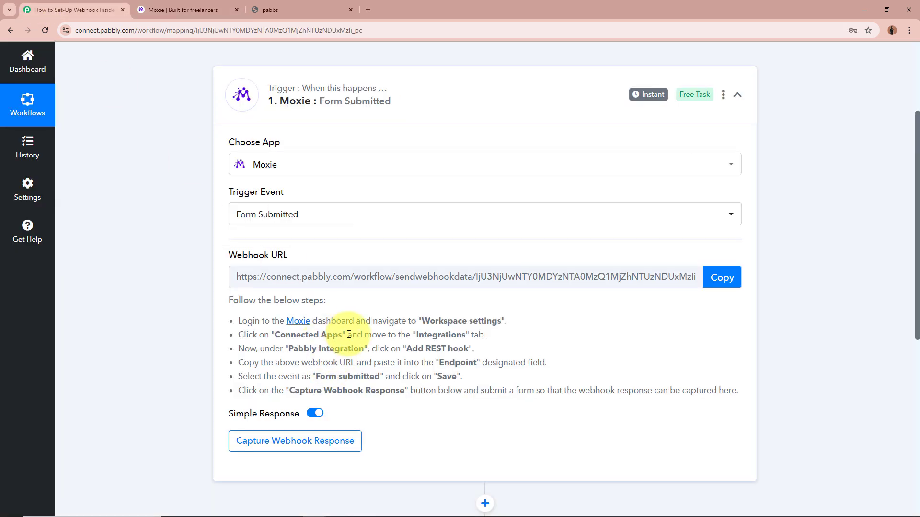
drag(424, 326, 501, 320)
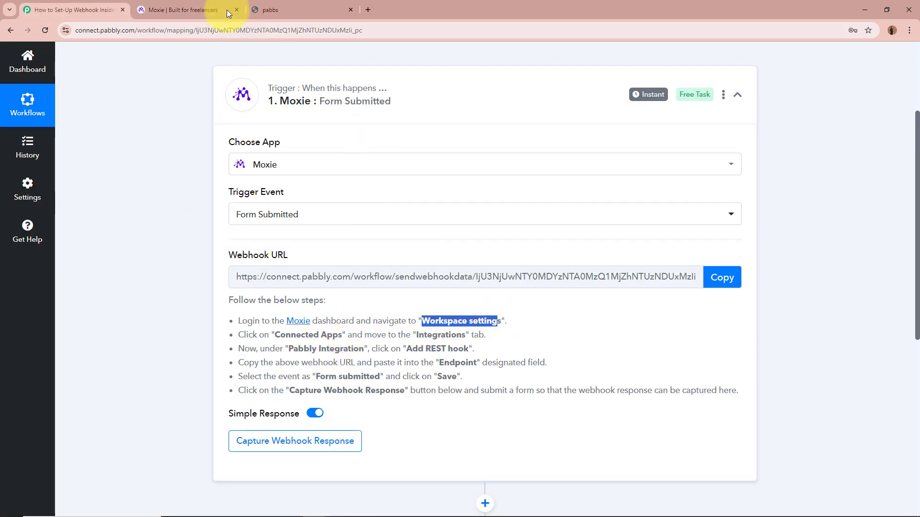
click(212, 5)
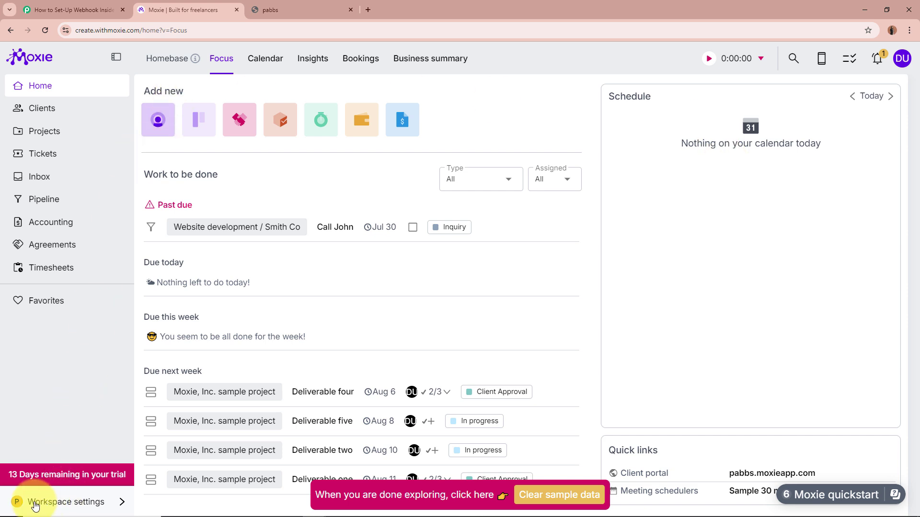
- Go to Workspace settings > Integrations, expand Pabbly and open the Add new REST hook form
click(91, 503)
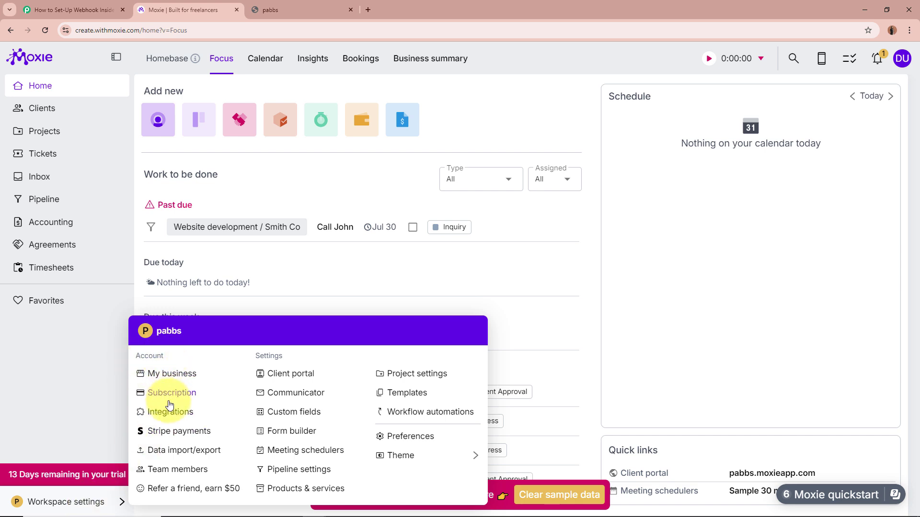
click(194, 415)
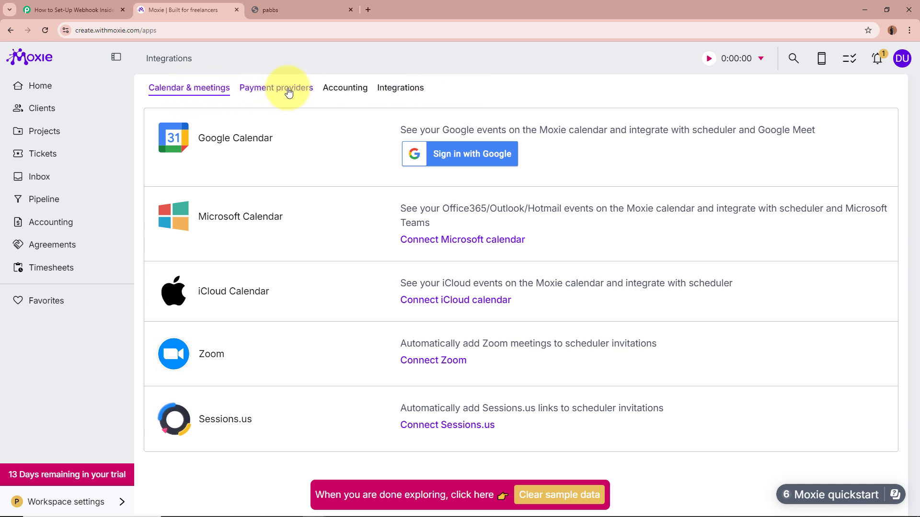
click(405, 90)
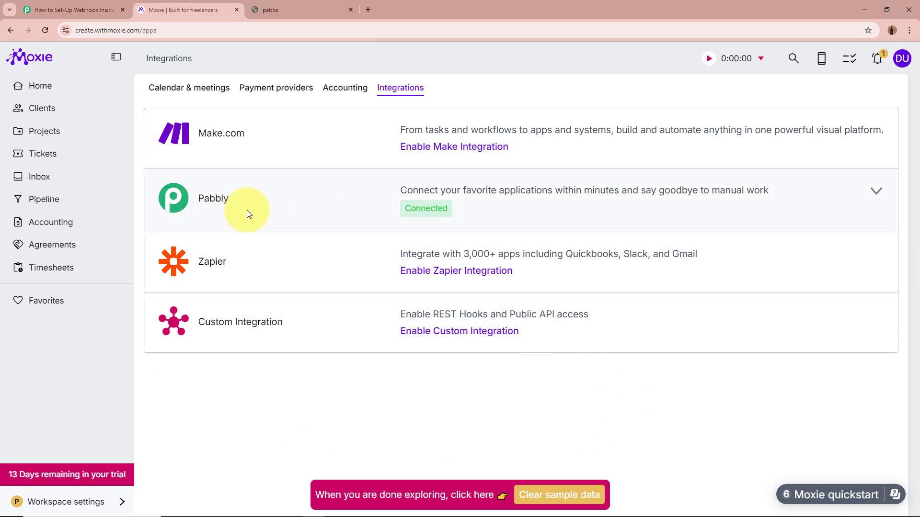
click(876, 194)
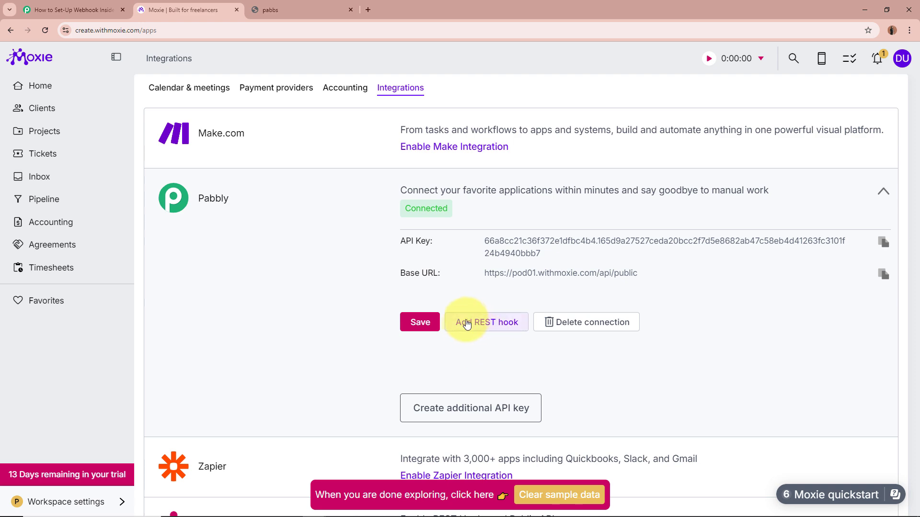
click(502, 323)
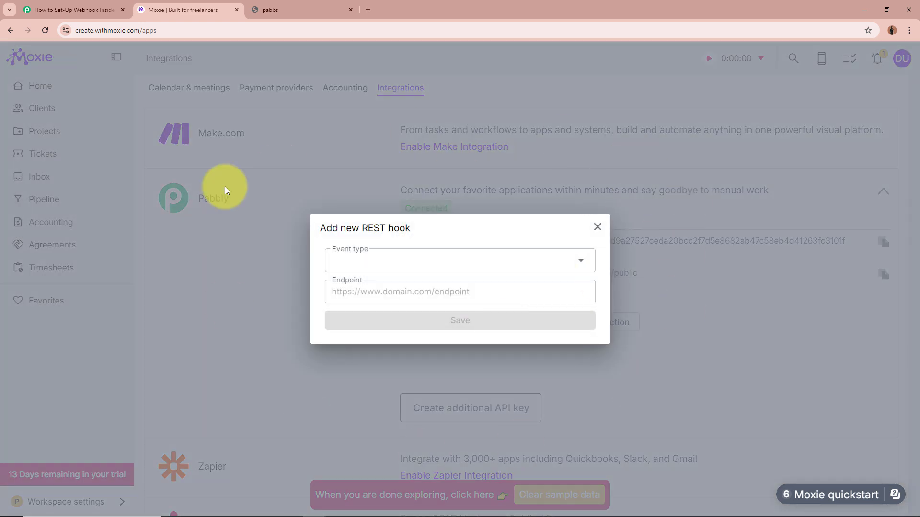
click(67, 9)
click(152, 237)
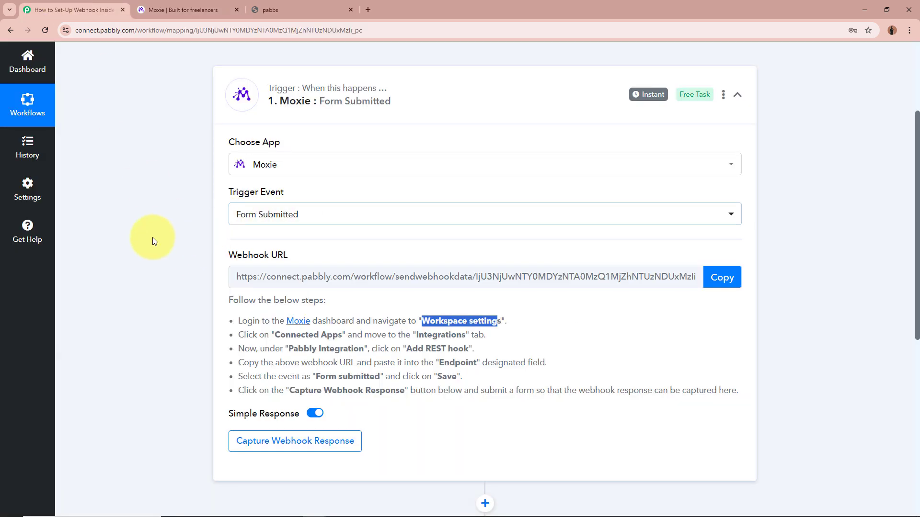
click(168, 17)
- Set the REST hook's Event type to Form submitted
click(398, 259)
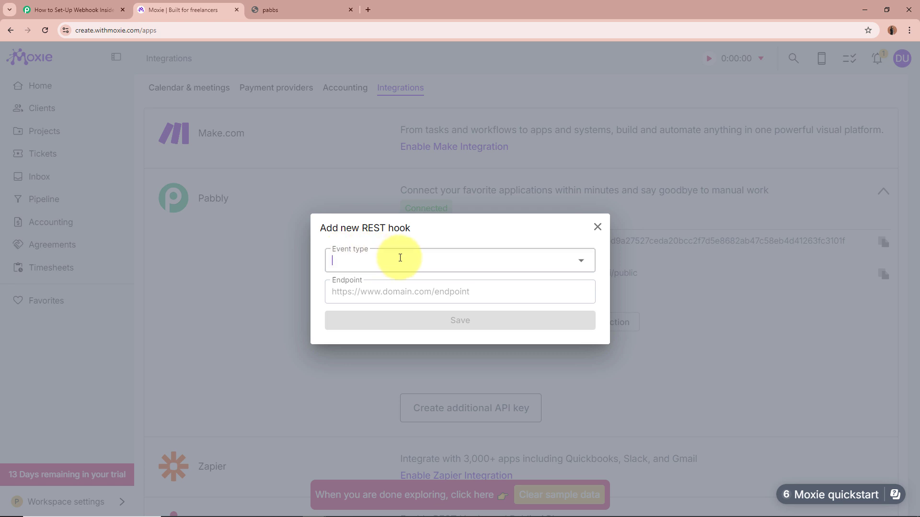
scroll(421, 364, down, 3)
scroll(479, 376, down, 5)
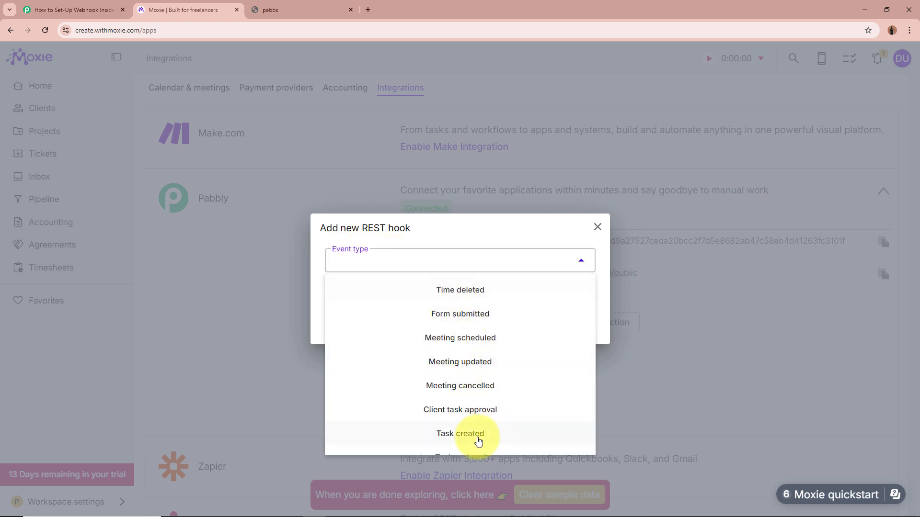
scroll(476, 438, up, 3)
scroll(477, 438, down, 3)
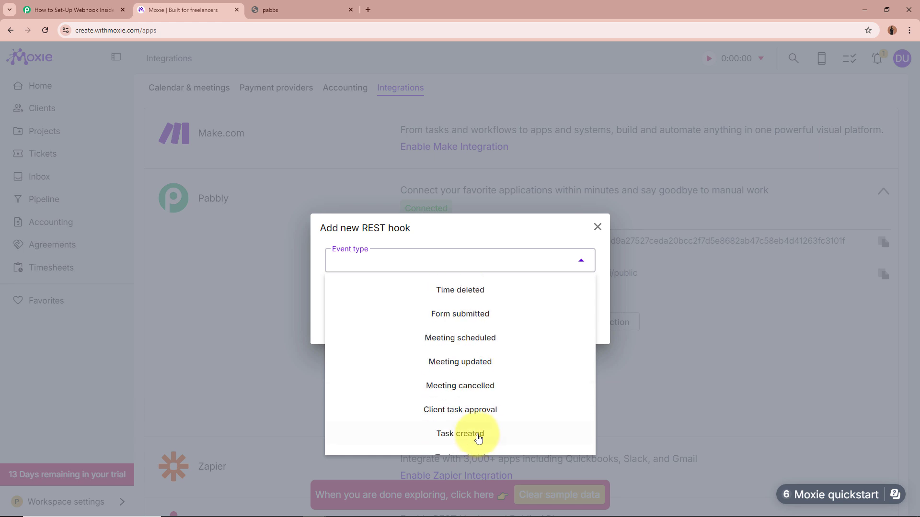
click(448, 314)
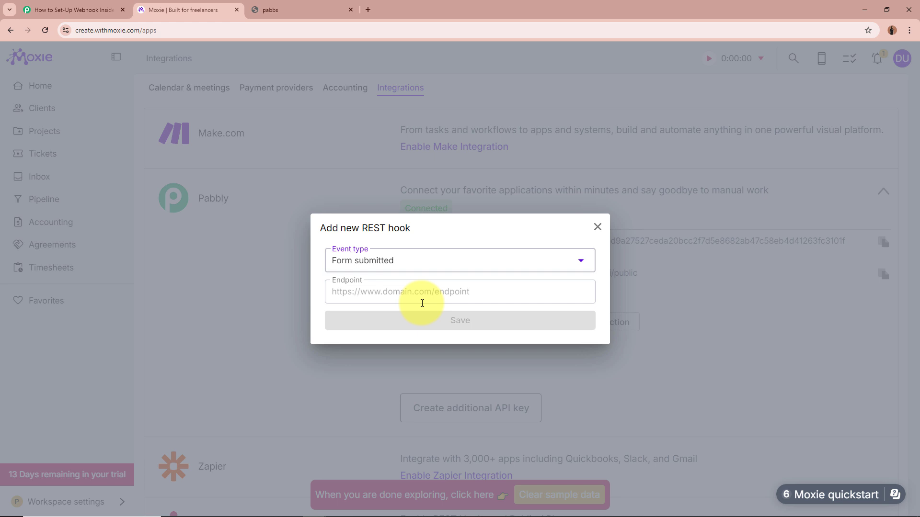
- Copy the Pabbly webhook URL, paste it as the hook's Endpoint and save
click(36, 10)
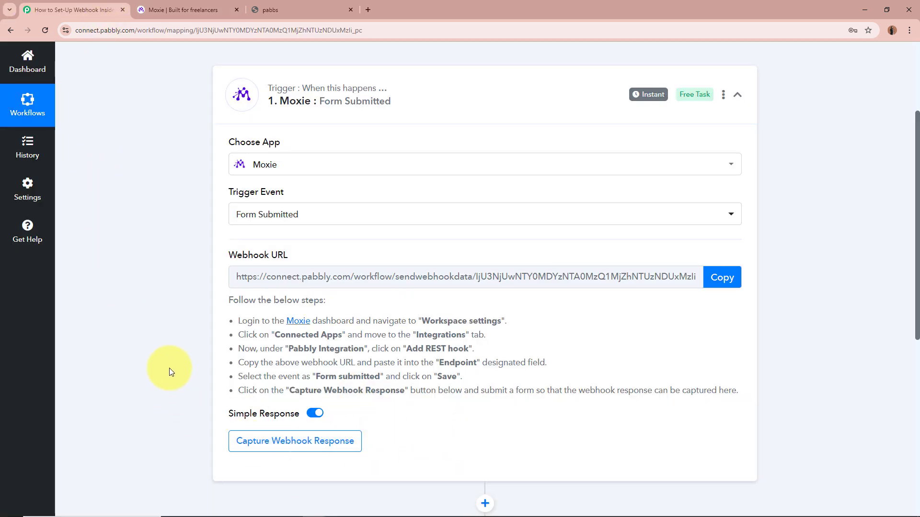
click(202, 10)
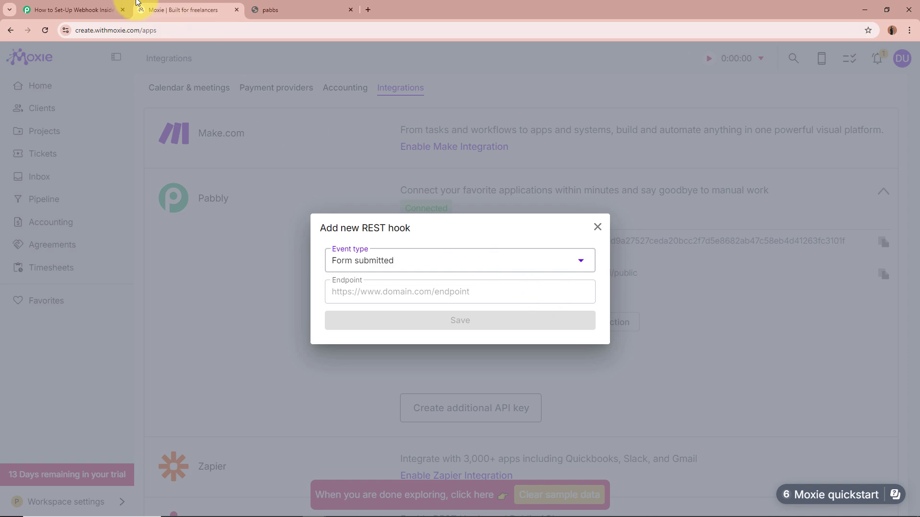
click(96, 9)
click(727, 282)
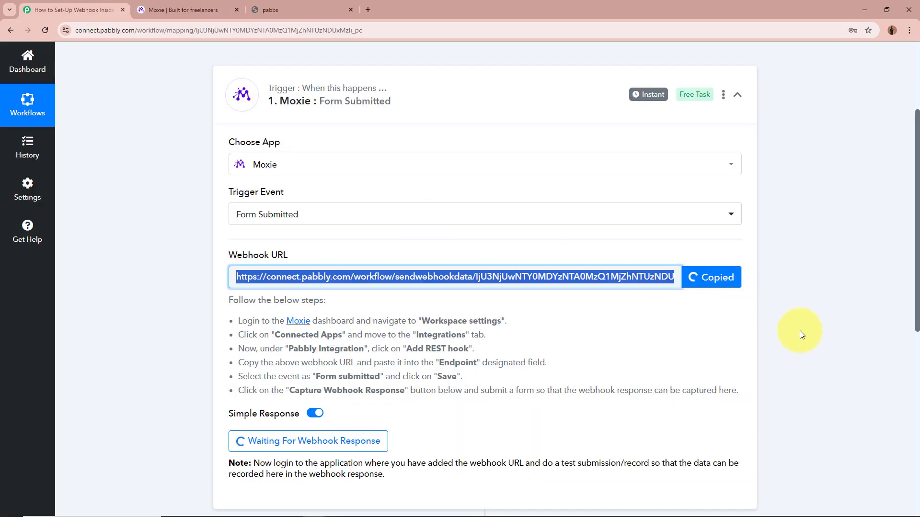
scroll(801, 331, up, 3)
click(182, 10)
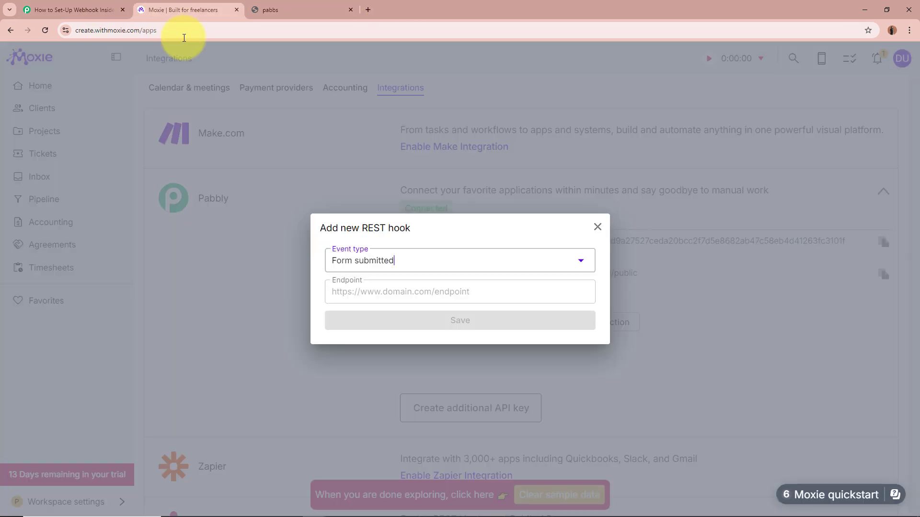
click(380, 298)
key(ctrl+v)
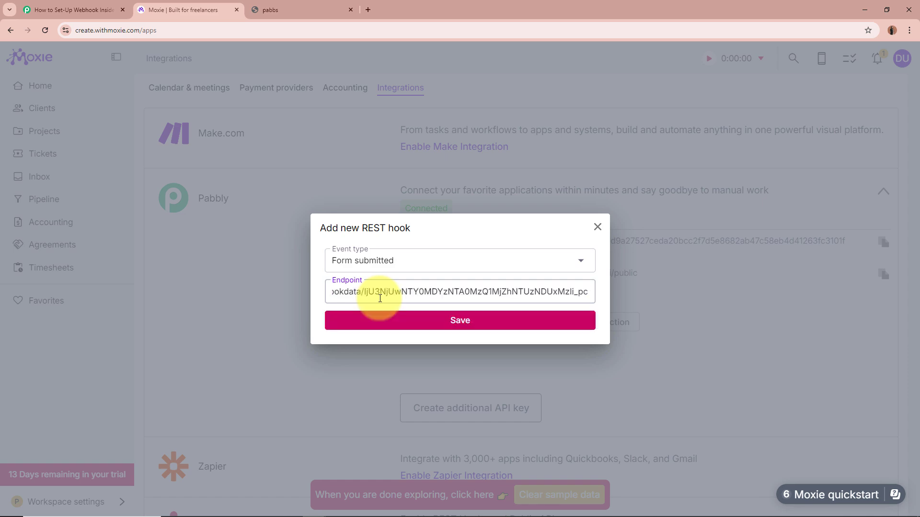
click(418, 319)
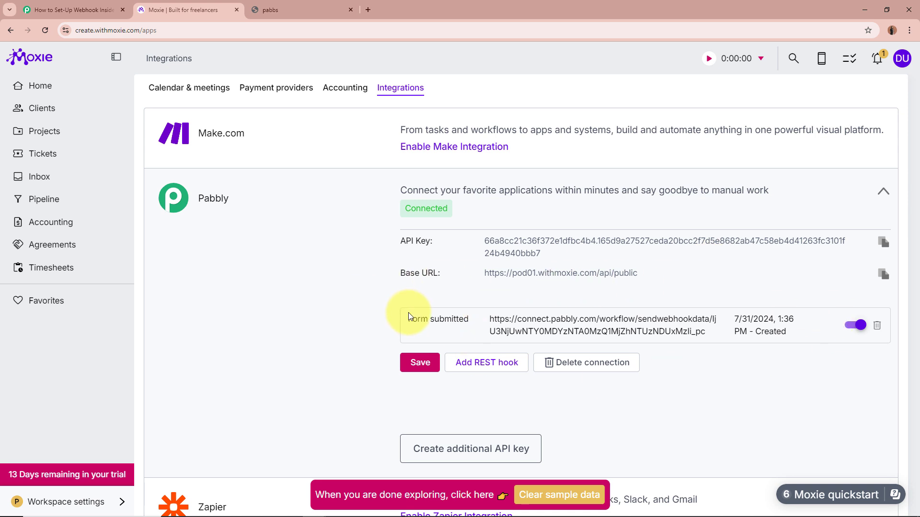
- Review the saved hook, collapse the Pabbly integration and return to the Moxie home page
drag(407, 319, 722, 334)
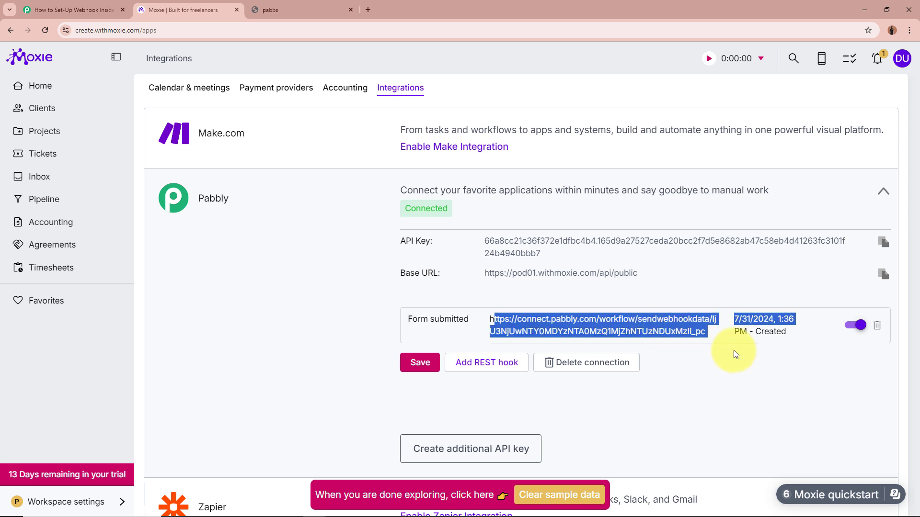
click(250, 323)
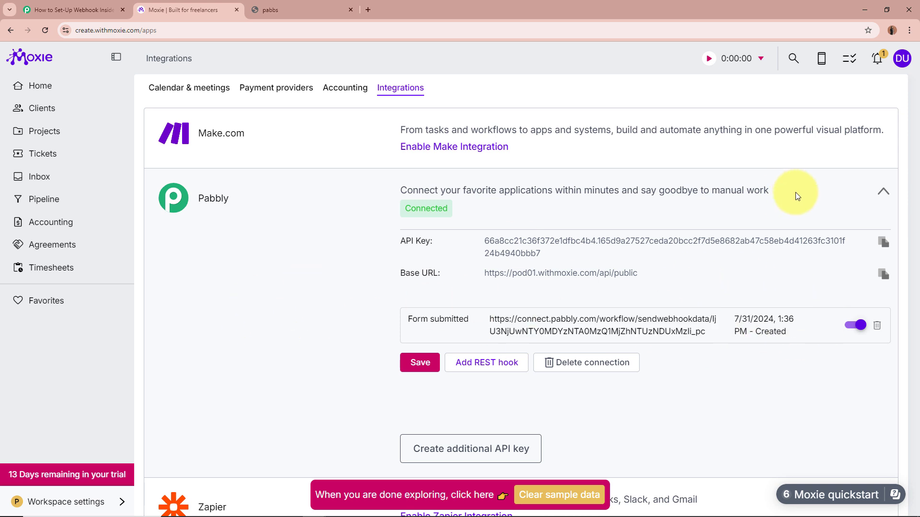
click(884, 190)
click(53, 58)
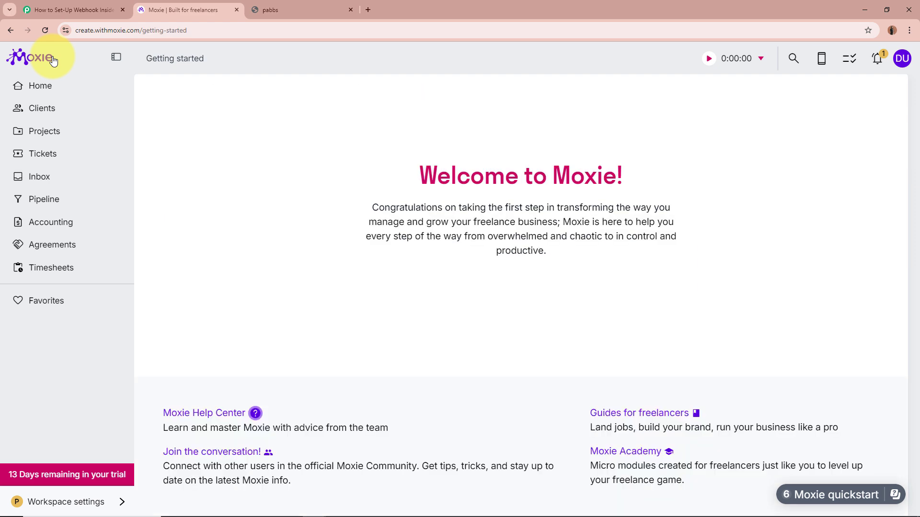
click(38, 83)
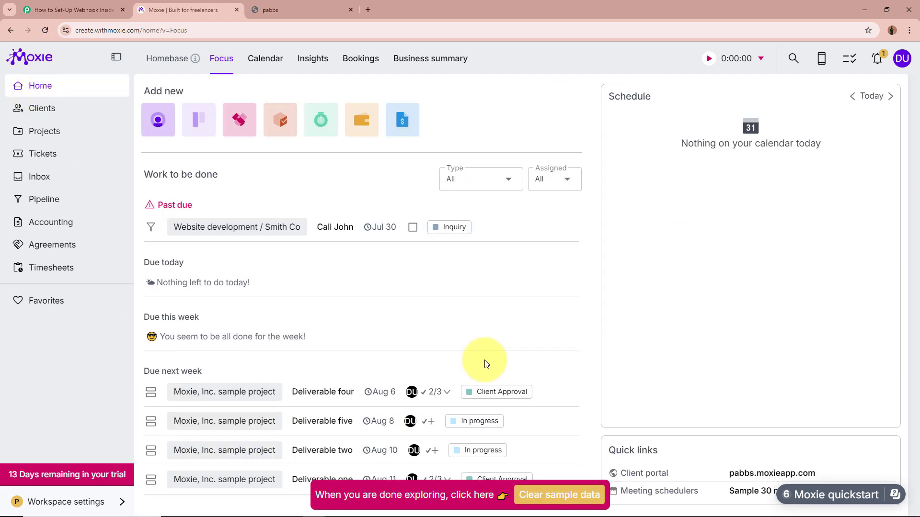
- Confirm the Pabbly trigger awaits a response, then bring up the 'pabbs' lead form tab
click(74, 9)
scroll(149, 245, down, 4)
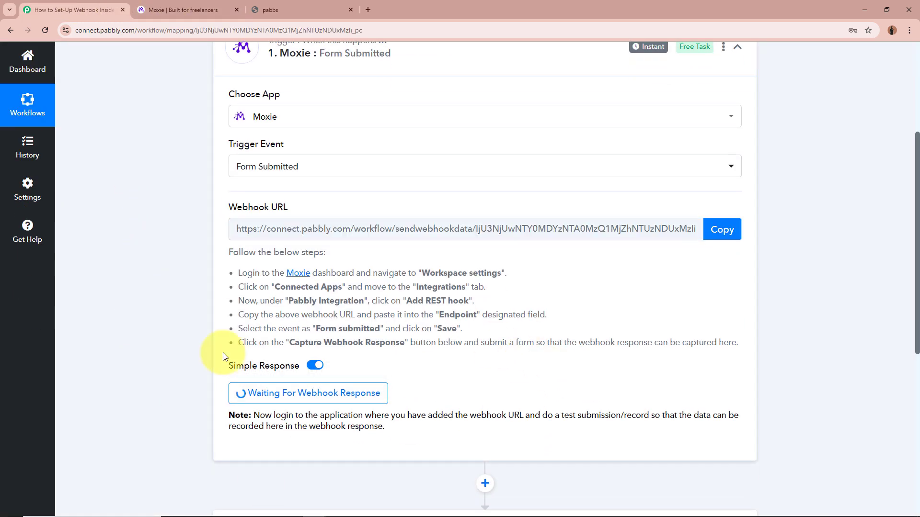
scroll(102, 294, up, 4)
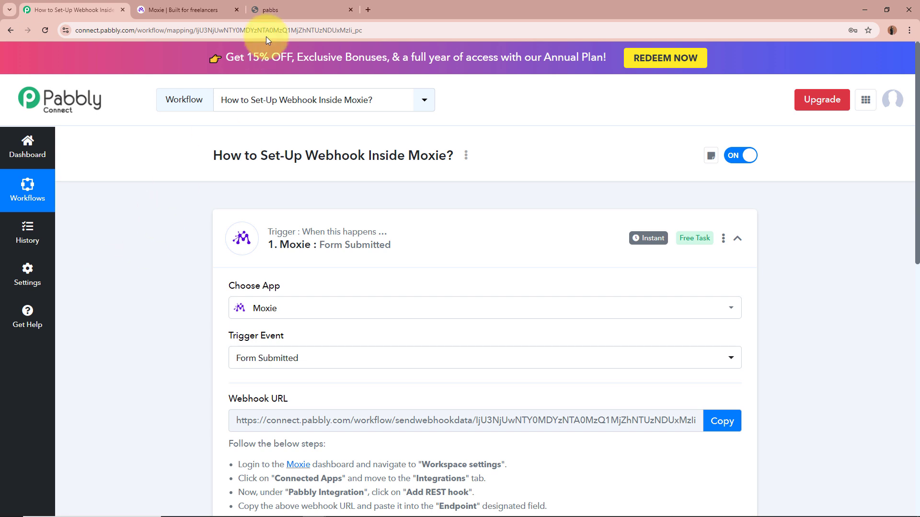
click(272, 10)
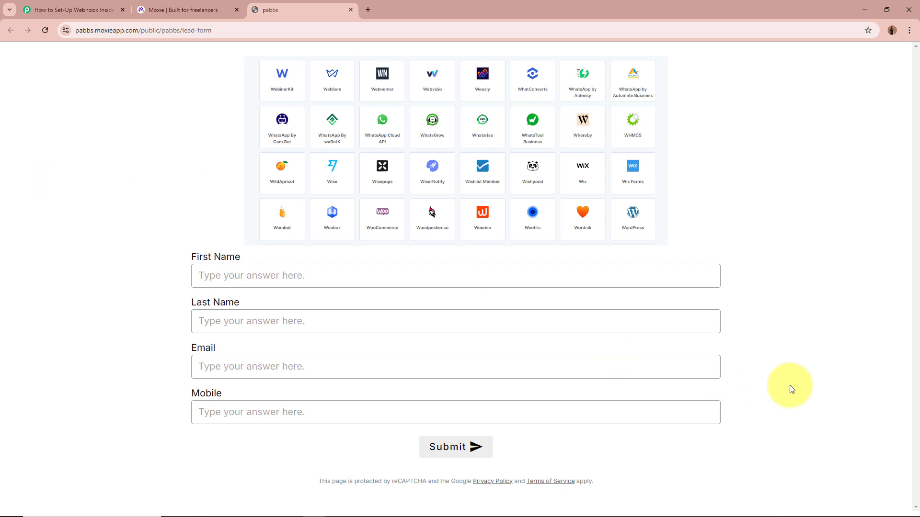
- Enter the test contact's first and last name on the Moxie lead form
click(73, 10)
scroll(89, 178, down, 4)
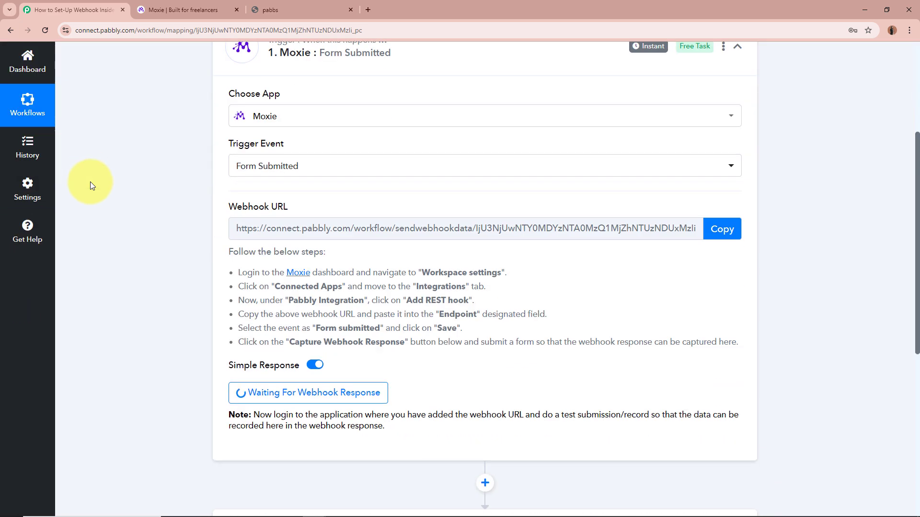
scroll(90, 182, down, 3)
scroll(90, 182, up, 8)
click(272, 9)
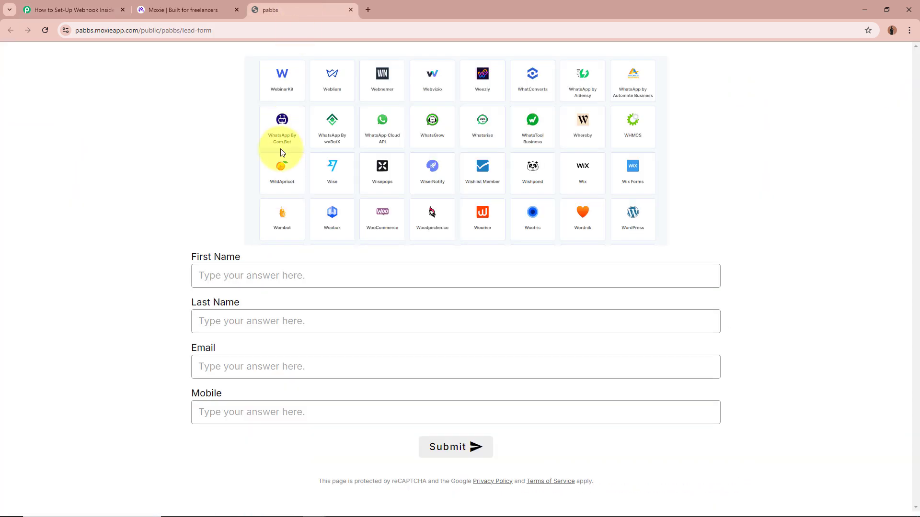
click(266, 269)
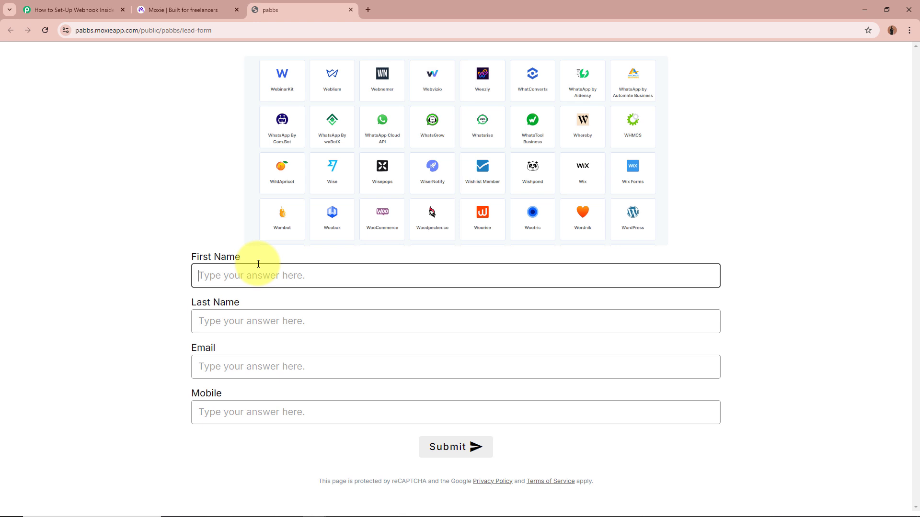
text(Test)
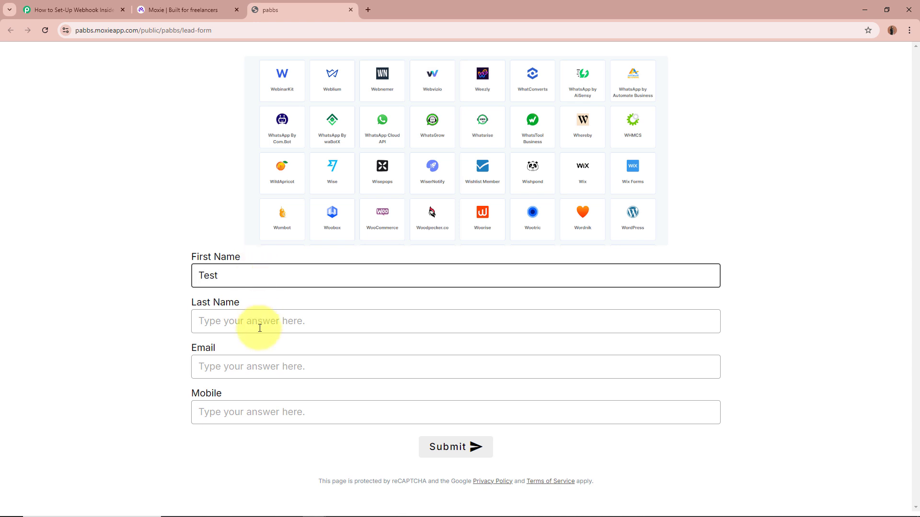
click(259, 328)
text(User12)
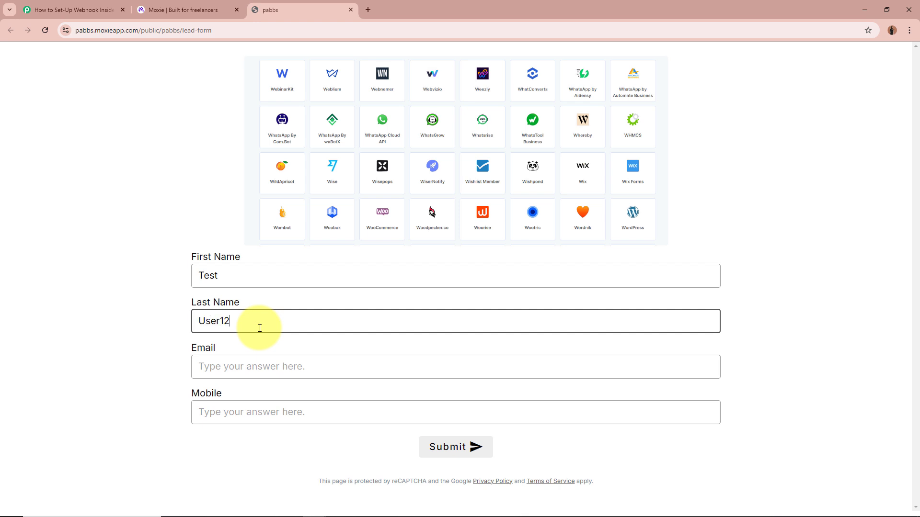
- Fill in the test email and mobile number, then submit and check the confirmation
click(260, 369)
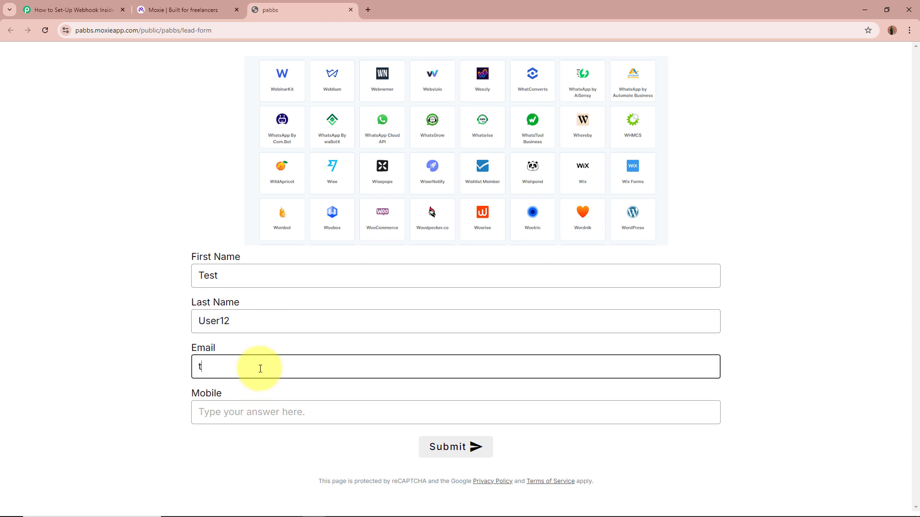
click(242, 415)
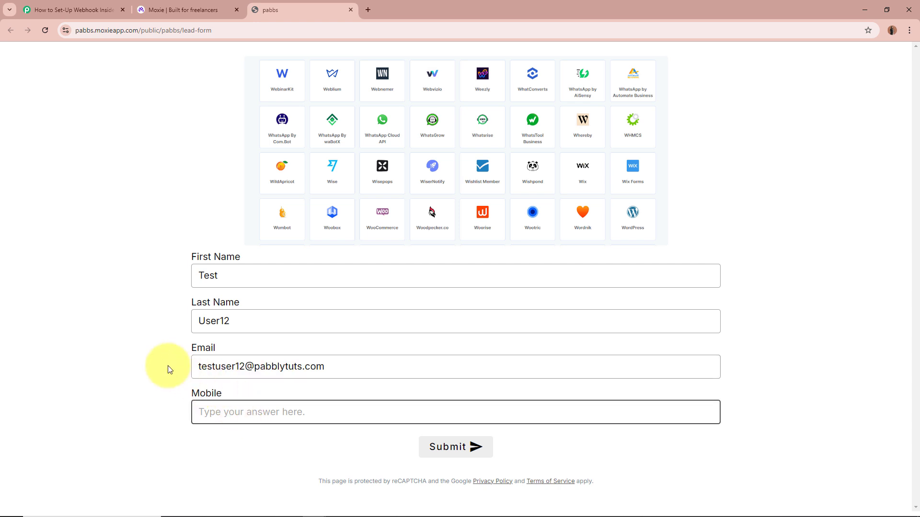
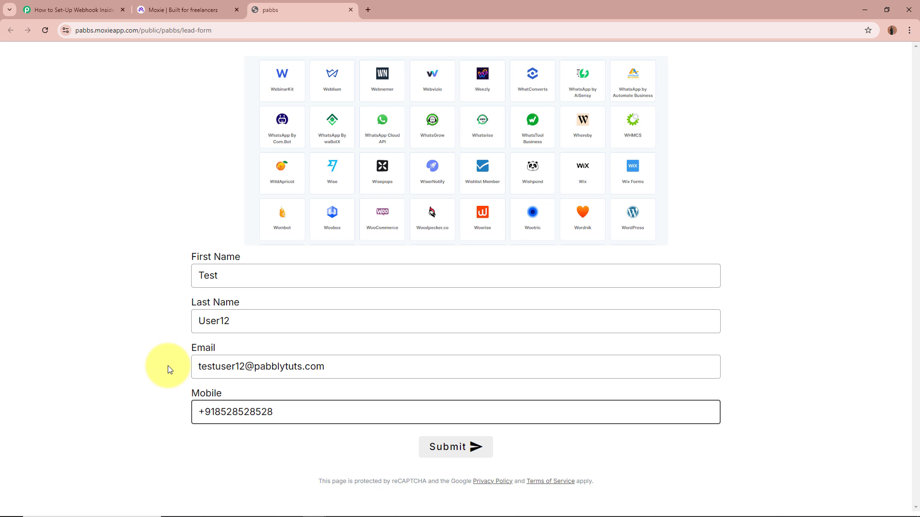
click(168, 366)
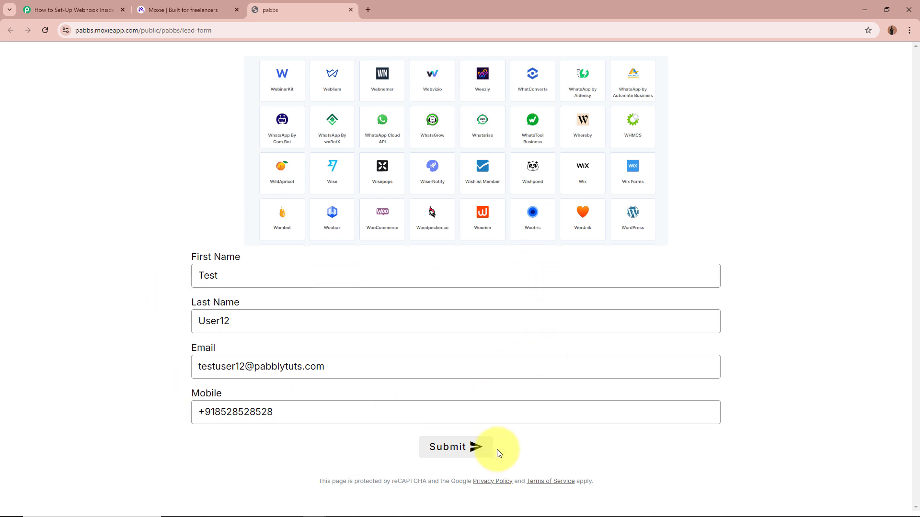
click(482, 449)
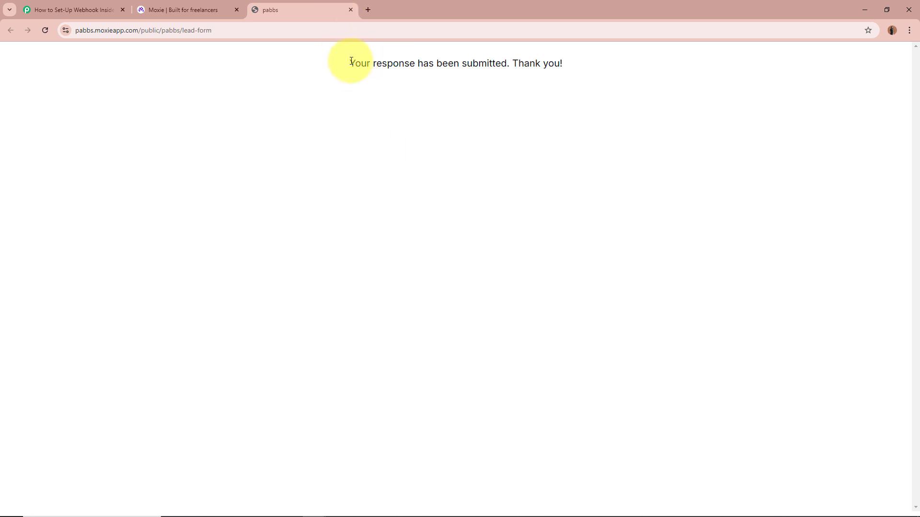
drag(351, 61, 623, 68)
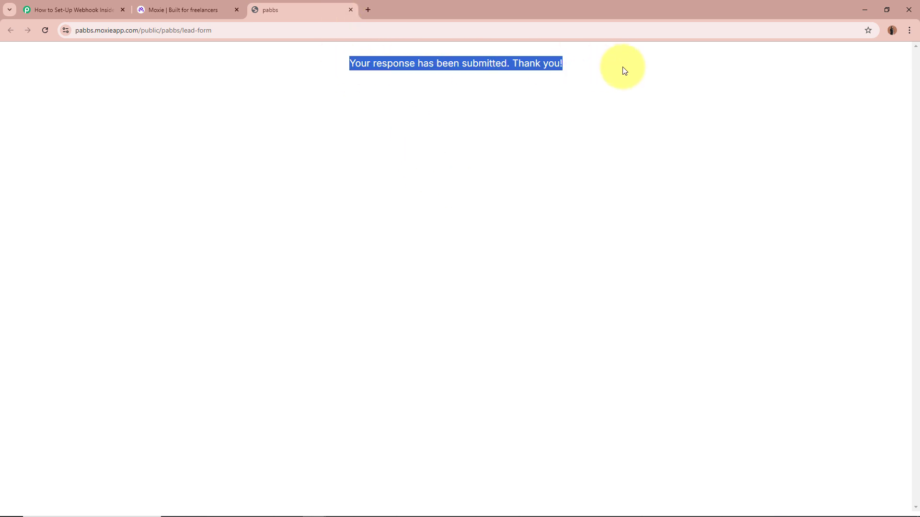
click(565, 153)
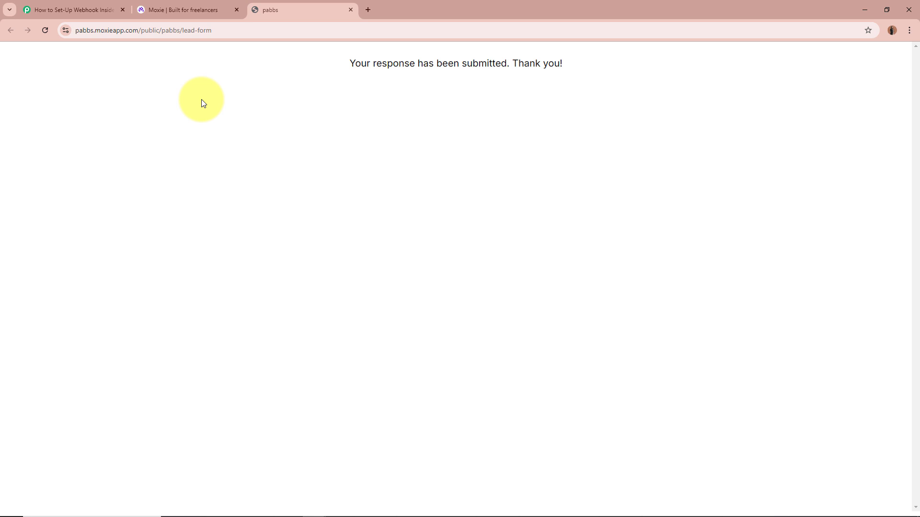
- Inspect the captured SubmittedAt timestamp in Pabbly's Response Received panel
click(91, 9)
scroll(192, 285, down, 10)
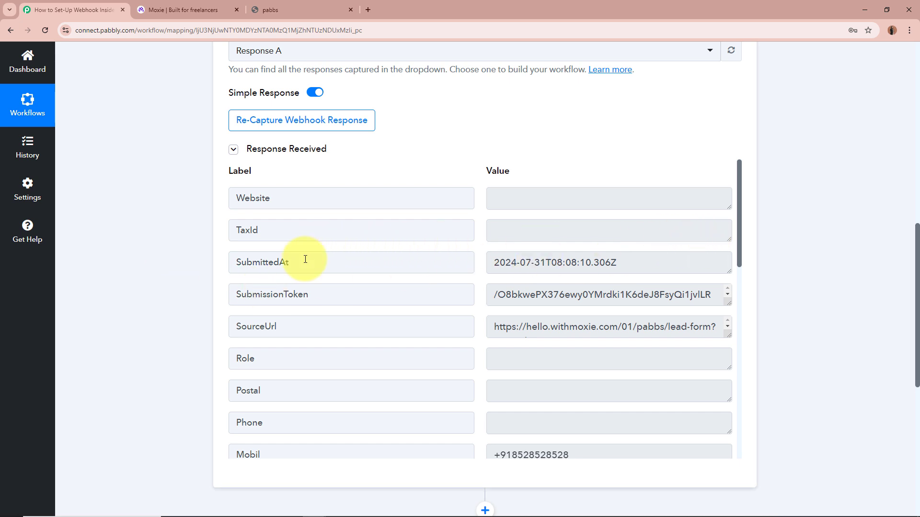
drag(301, 261, 200, 260)
drag(624, 261, 503, 262)
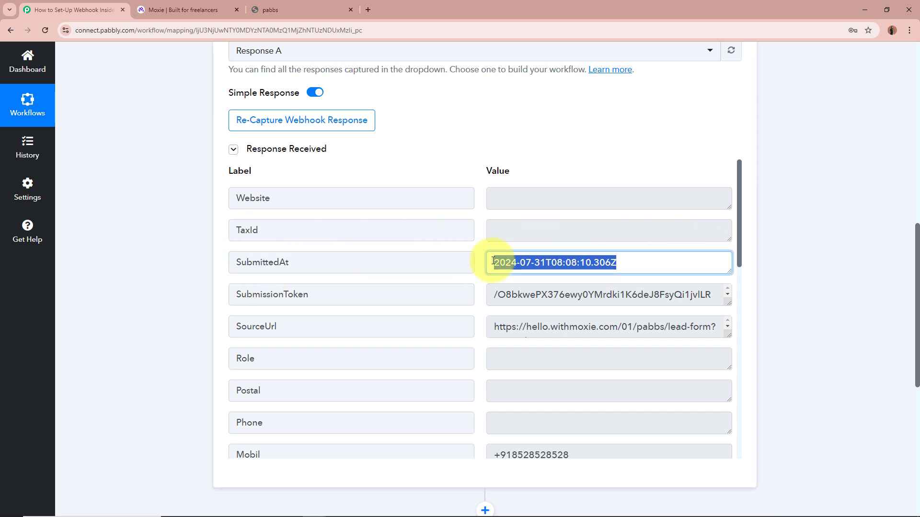
click(608, 262)
drag(740, 245, 737, 332)
- Select the captured Mobil and Email values to verify them
click(555, 213)
triple_click(556, 213)
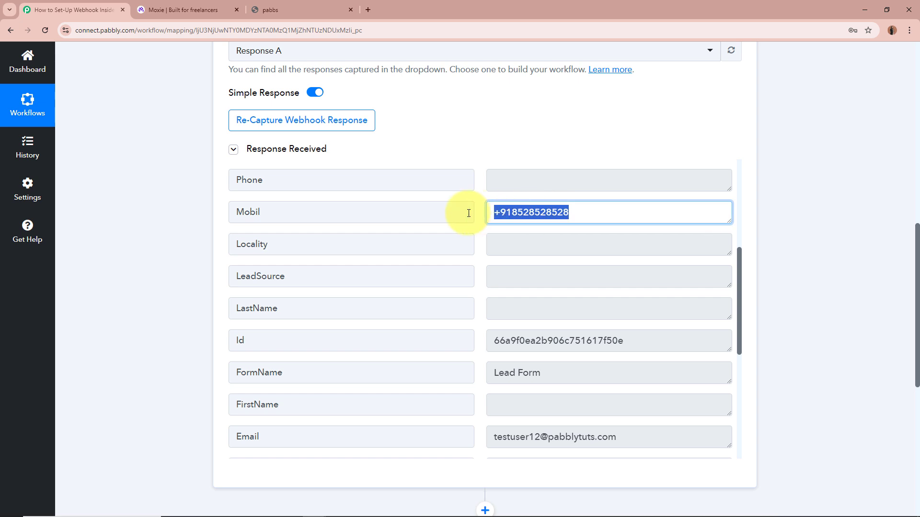
scroll(477, 339, down, 3)
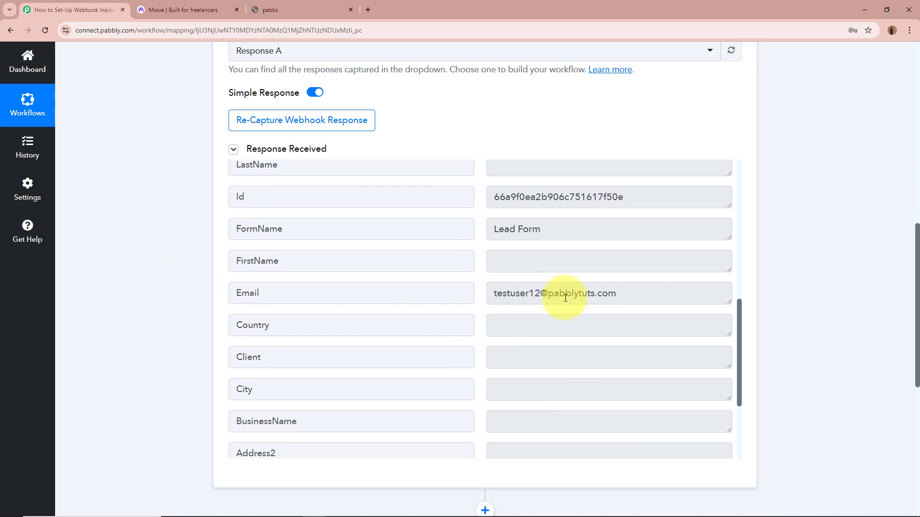
click(587, 293)
triple_click(587, 293)
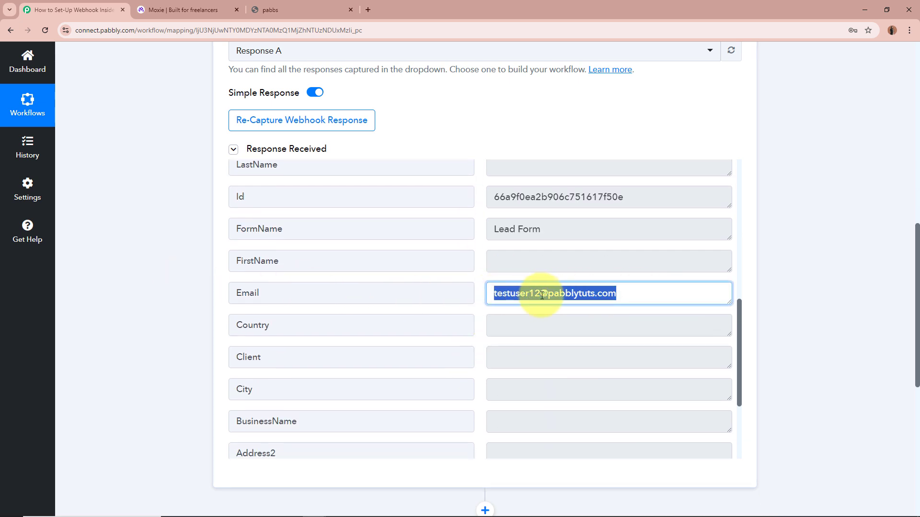
click(584, 293)
- Select the captured FirstName and LastName values, then scroll back up
scroll(575, 297, down, 3)
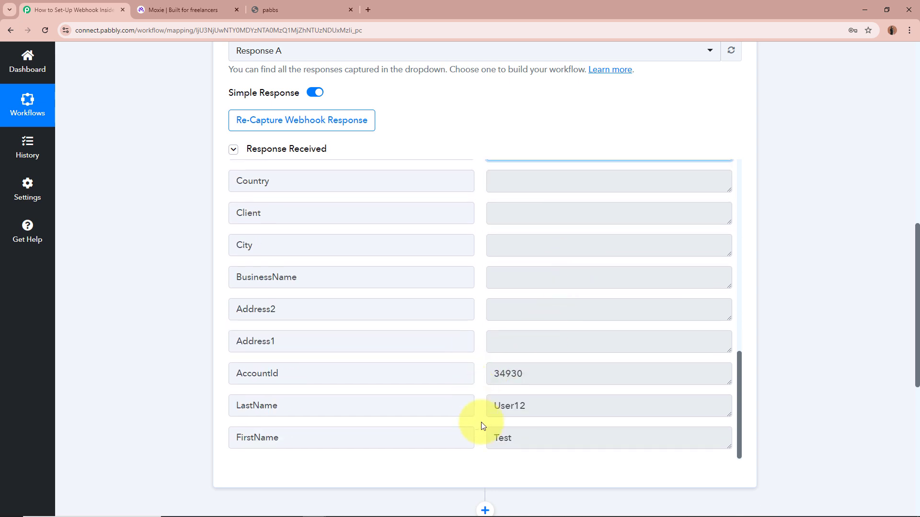
triple_click(491, 440)
triple_click(550, 406)
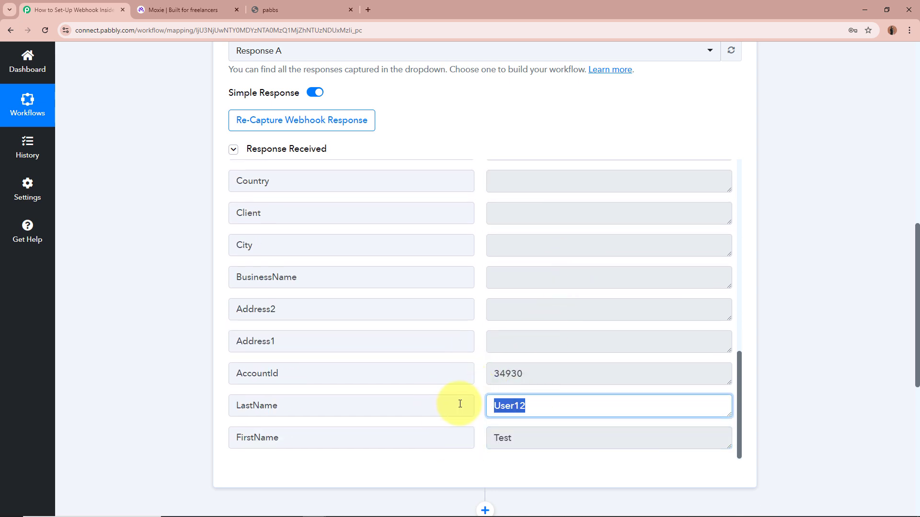
click(821, 345)
scroll(606, 339, up, 6)
scroll(623, 341, up, 2)
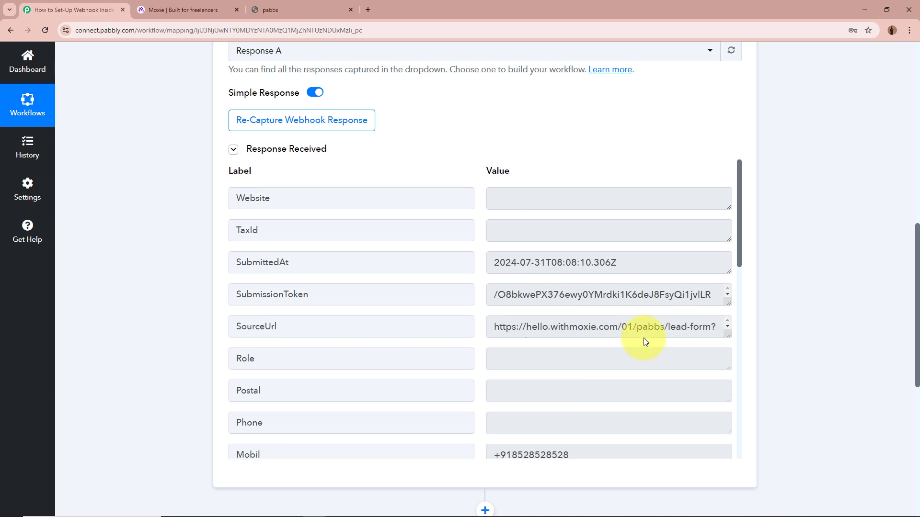
scroll(842, 277, up, 9)
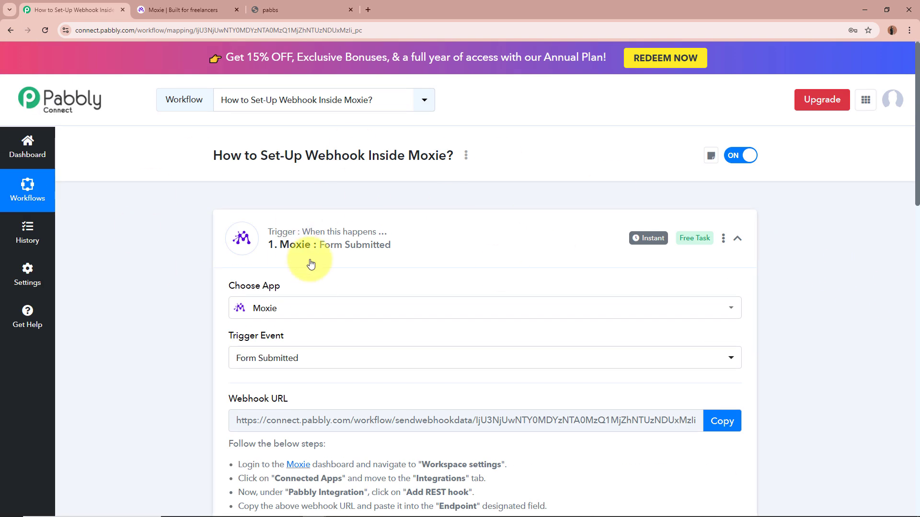
- Collapse the Moxie: Form Submitted trigger and the action card, leaving trigger then pending action step
click(527, 237)
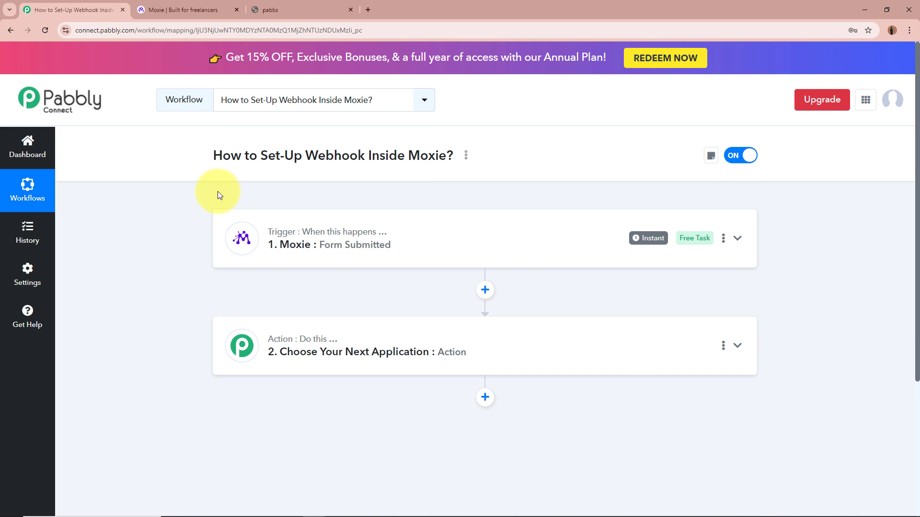
click(485, 355)
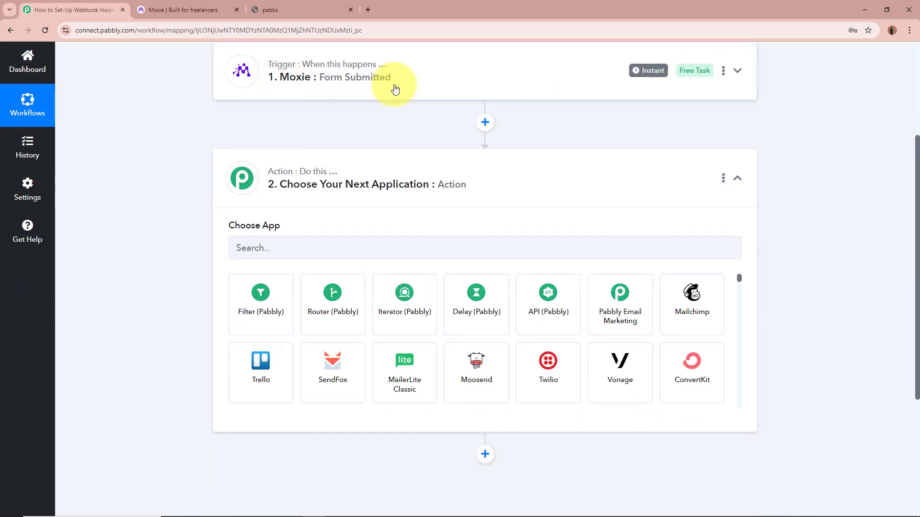
click(544, 180)
scroll(187, 200, up, 4)
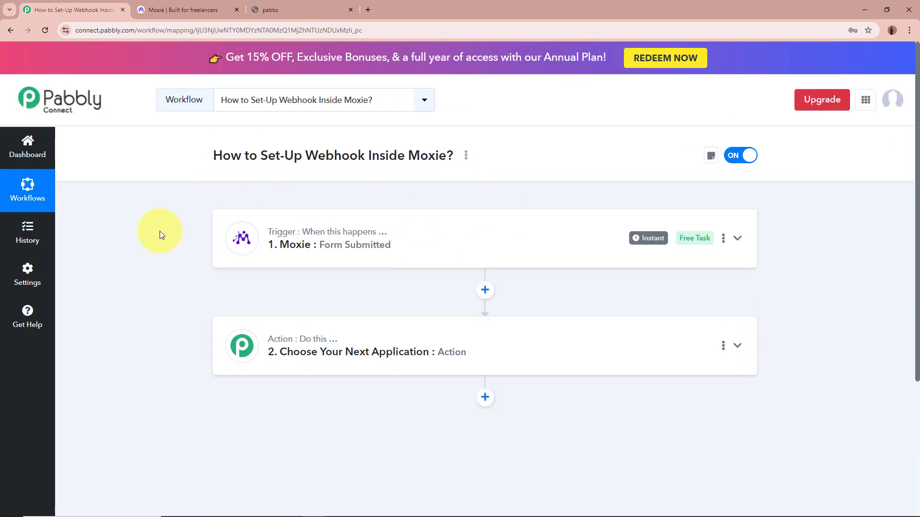